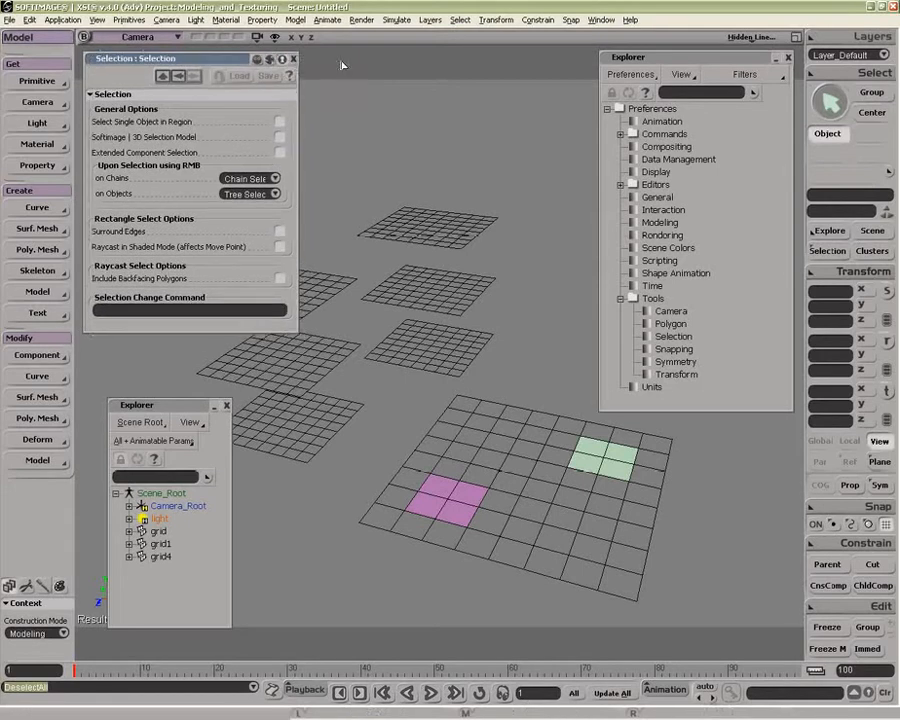
Close the preferences Explorer and look through the selection commands available for the scene.
left_click(788, 58)
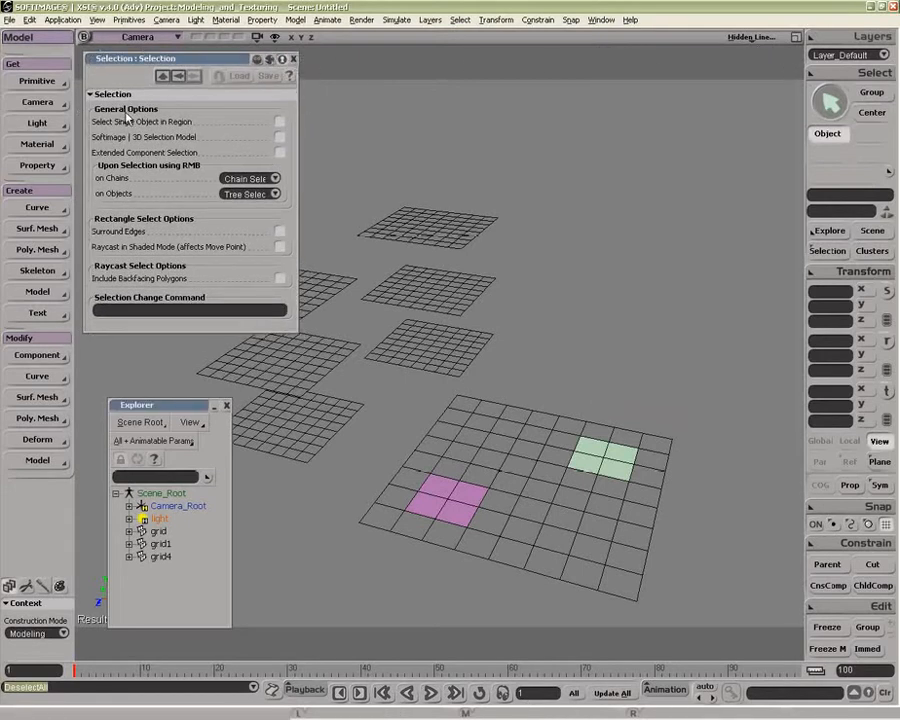
left_click(873, 73)
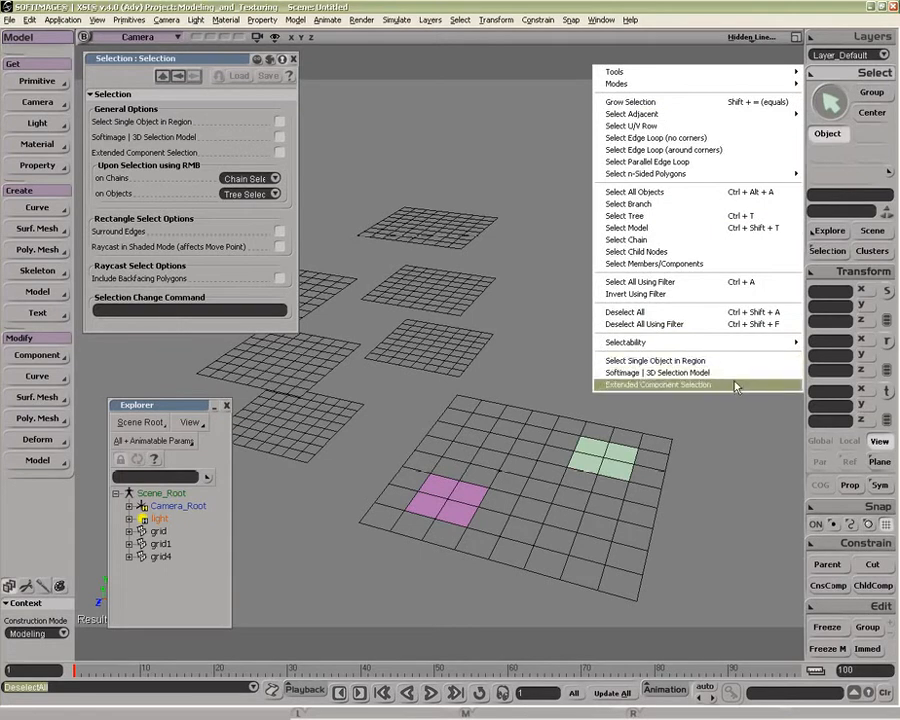
left_click(369, 125)
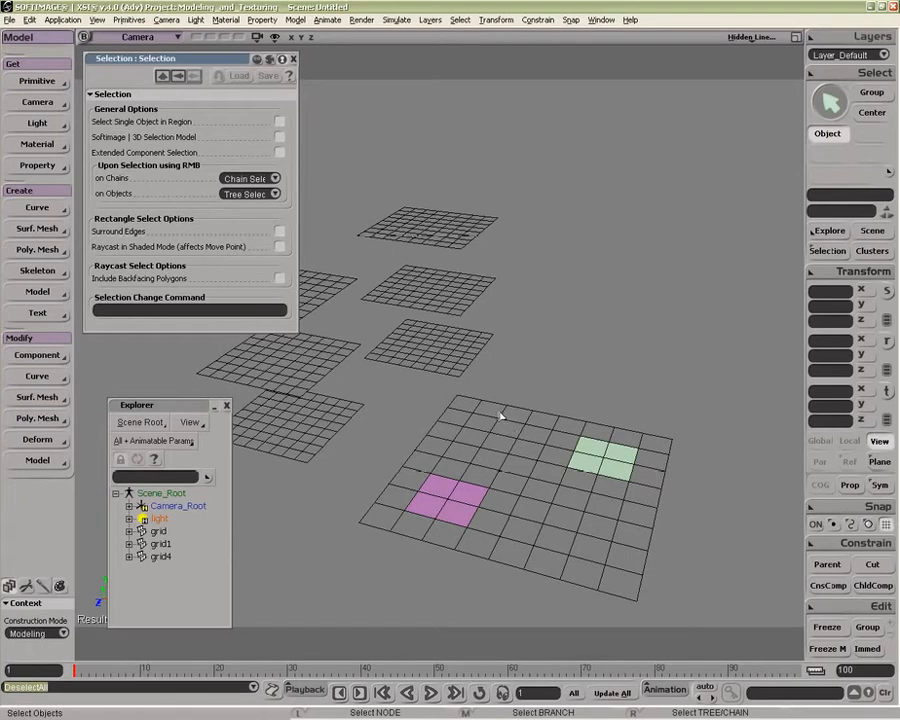
Select the large grid1 as a node, the grid4 and grid2 branches, and a whole grid tree, then clear the selection.
left_click_drag(500, 412, 558, 456)
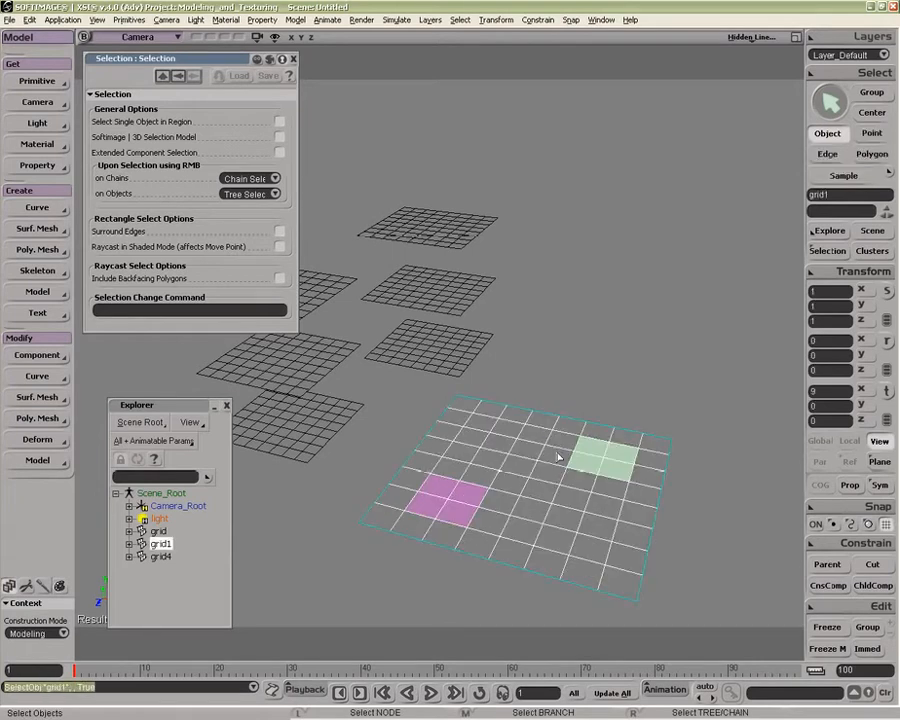
middle_click_drag(448, 365, 477, 383)
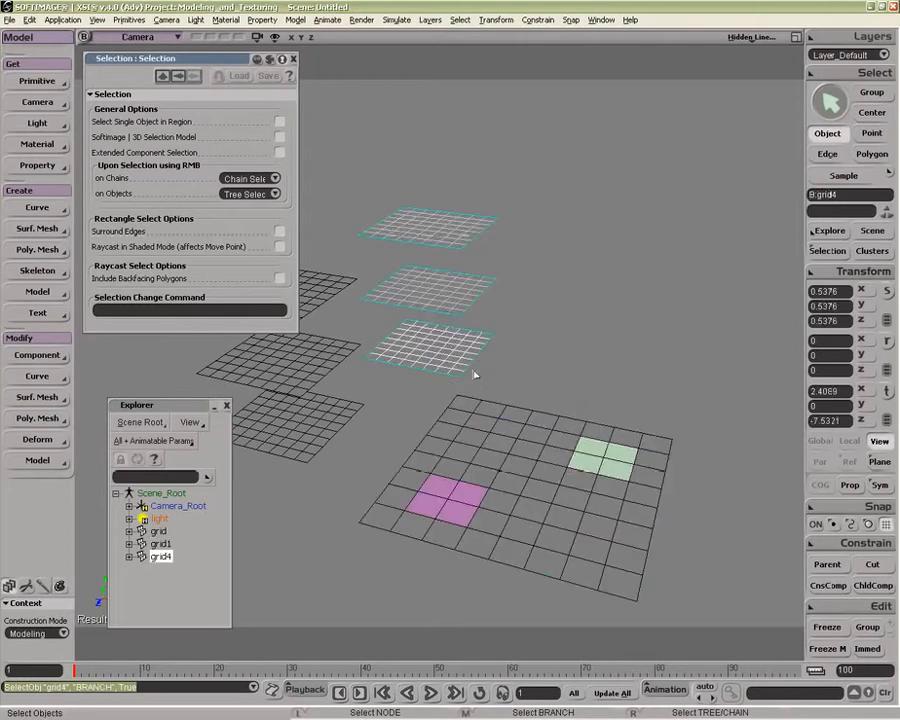
middle_click(330, 363)
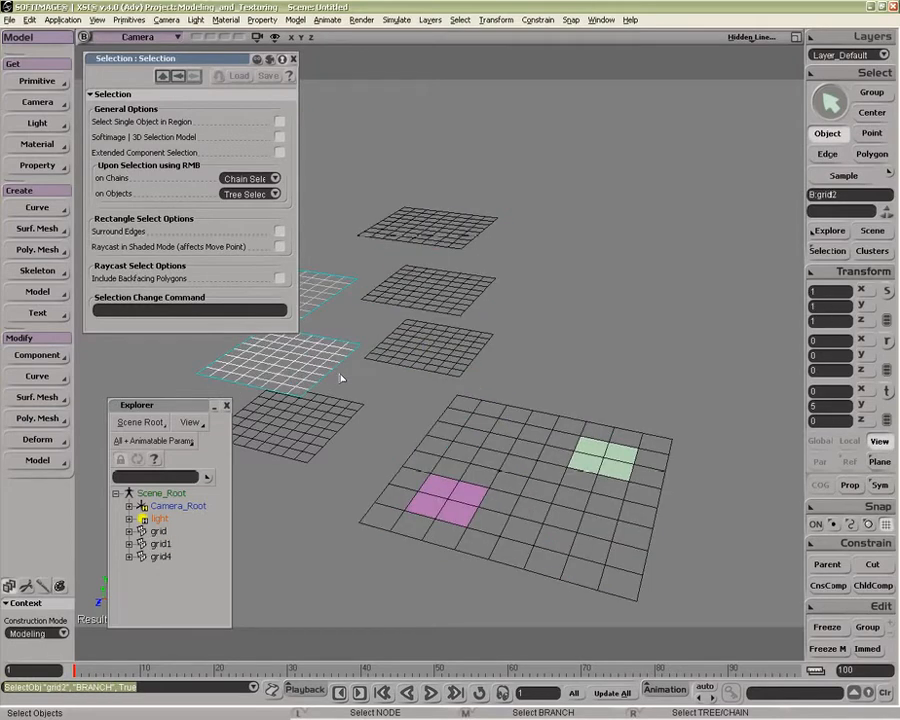
right_click(424, 240)
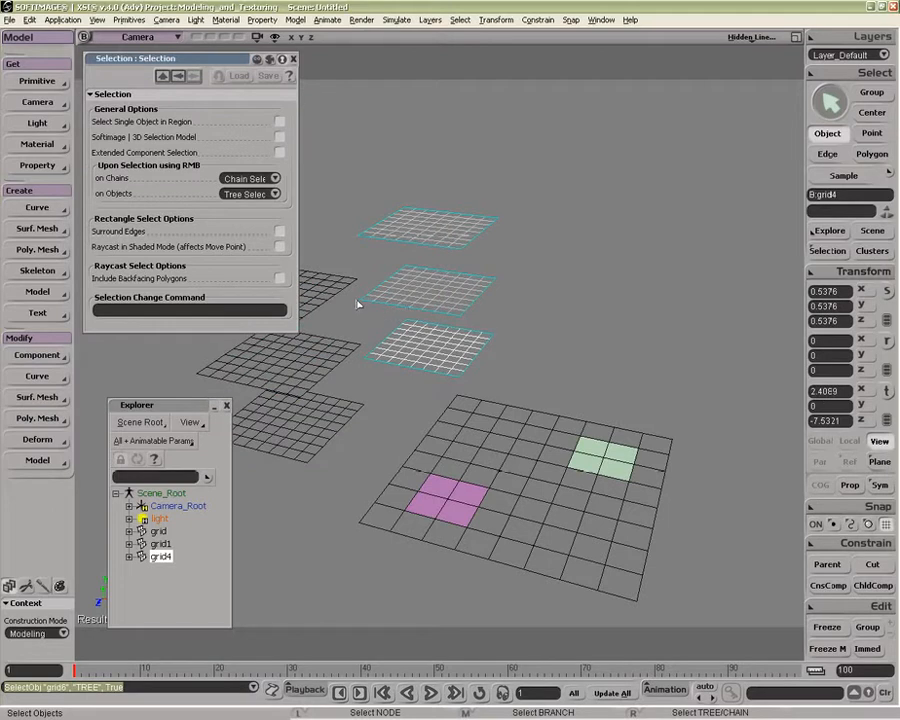
right_click(338, 276)
left_click(511, 332)
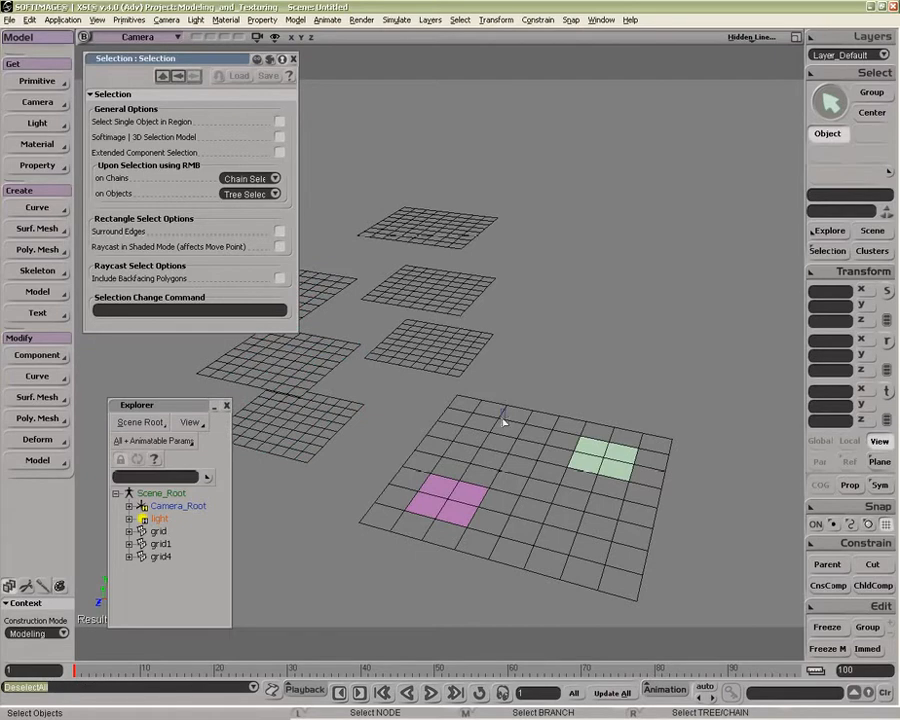
Select several grids one at a time as single nodes, finishing with grid5 selected as a branch.
left_click(456, 412)
left_click(468, 311)
left_click(441, 243)
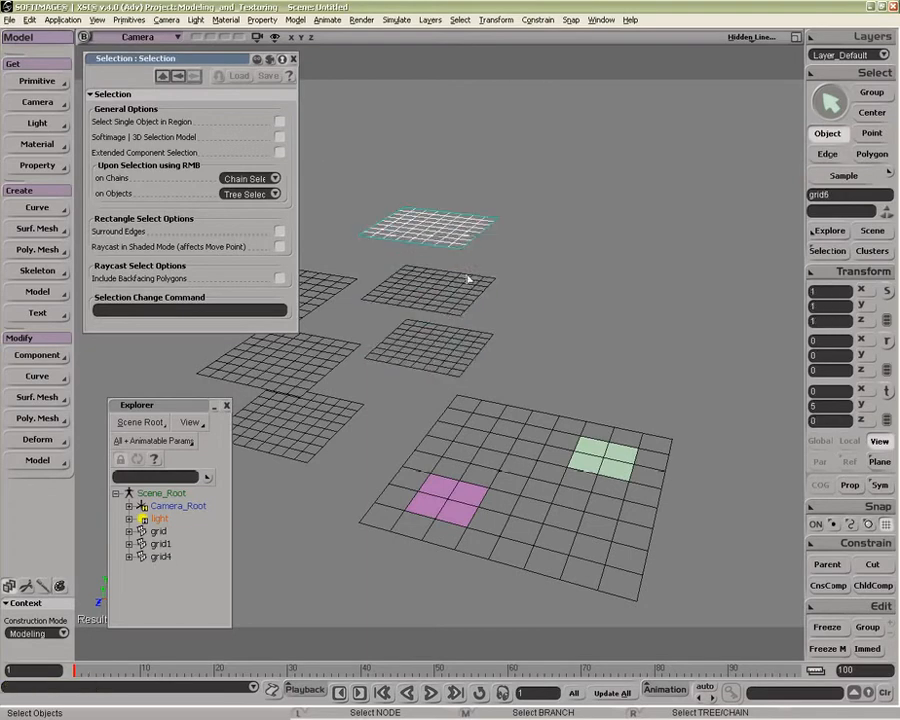
left_click(446, 356)
middle_click(452, 302)
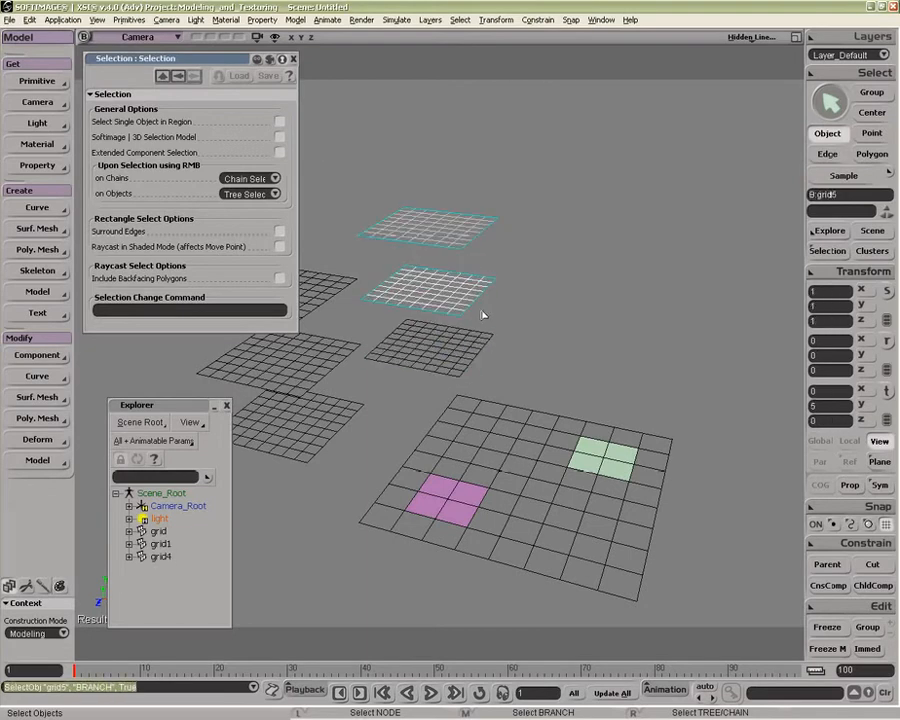
Toggle grid5 out of the selection as a single node and toggle the whole grid4 tree.
key("ctrl")
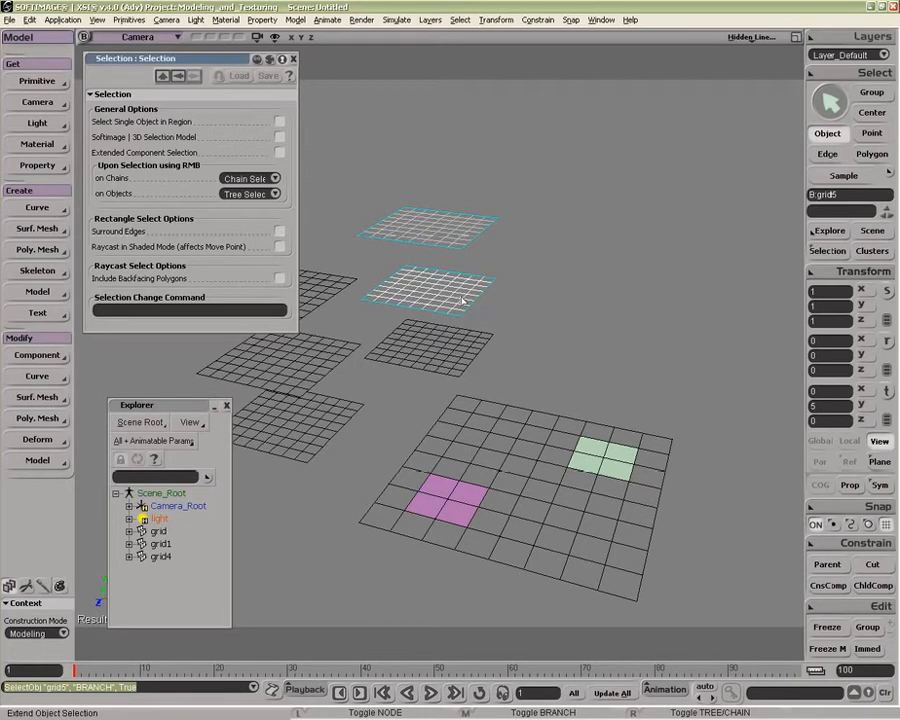
left_click(462, 300, "ctrl")
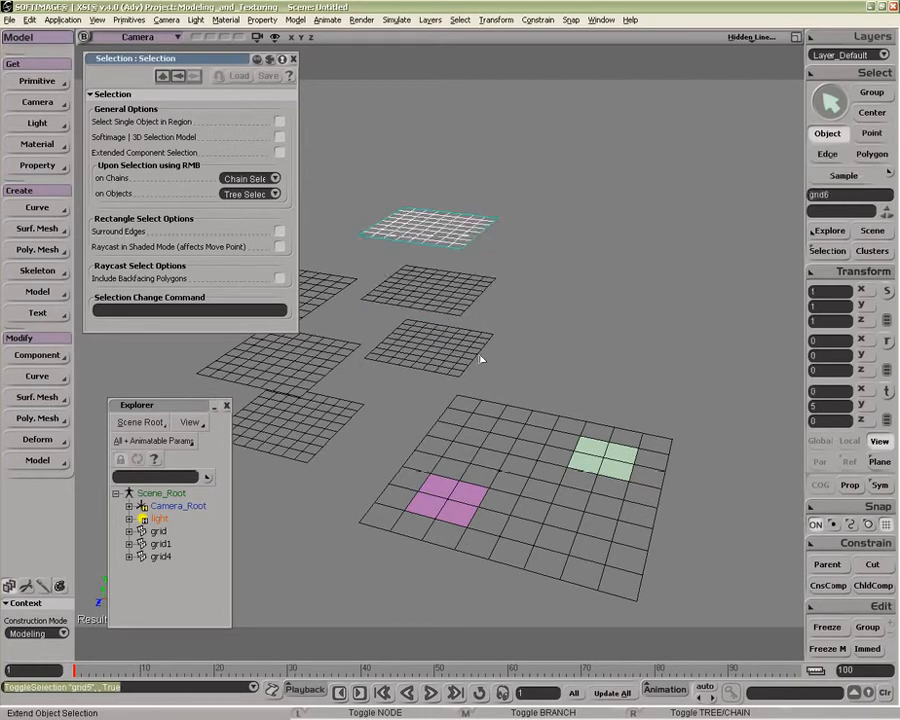
right_click_drag(457, 340, 488, 358, "ctrl")
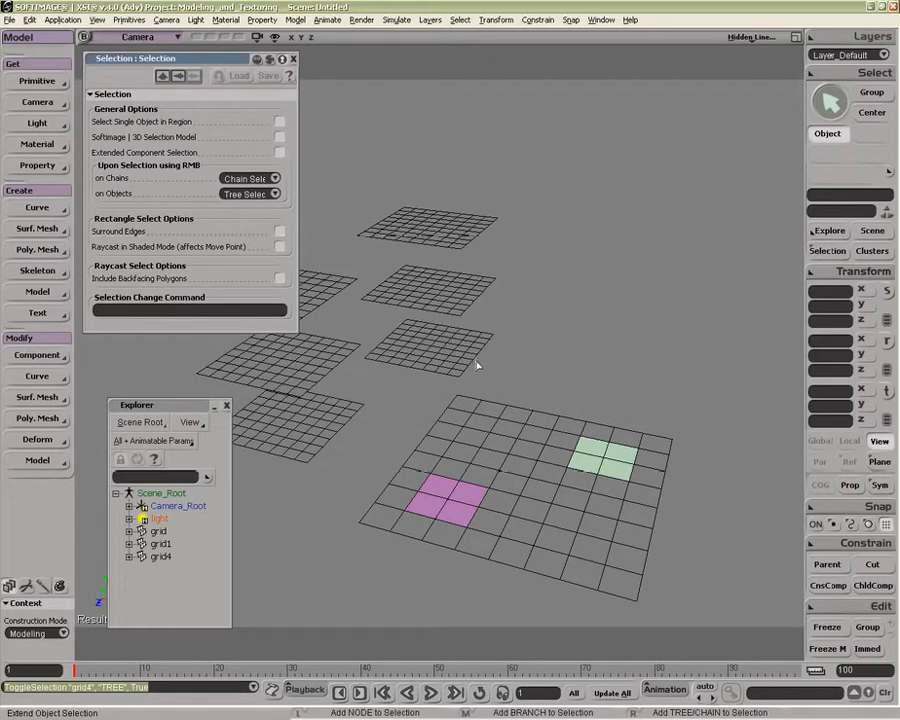
Add grid4, grid2 and grid6 to the selection, and extend it with the grid5 and grid3 branches.
left_click(485, 369, "shift")
left_click(350, 372, "shift")
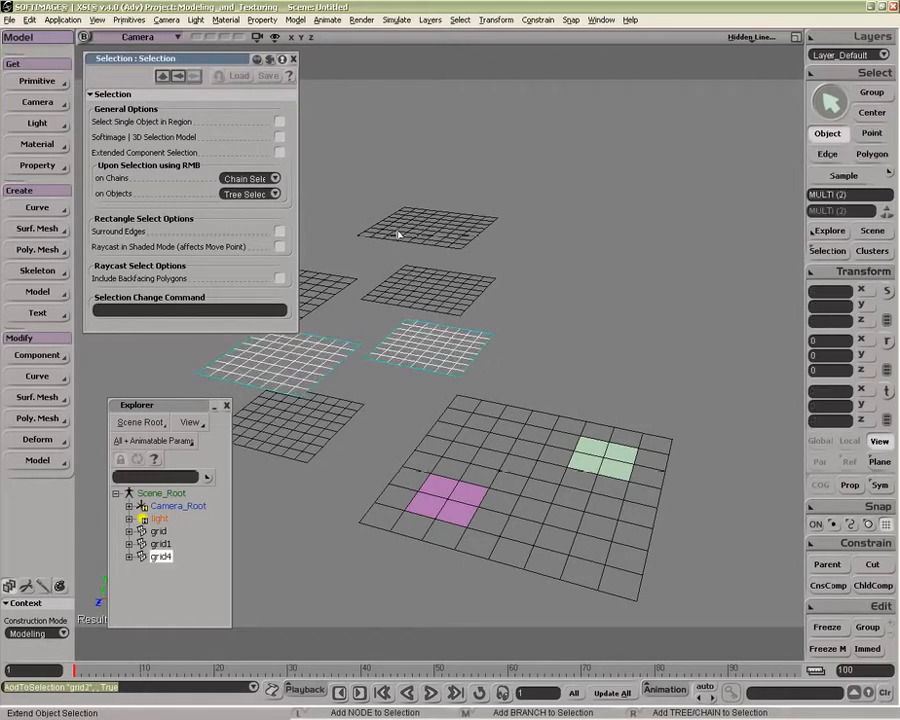
left_click(398, 246, "shift")
left_click(414, 311, "shift")
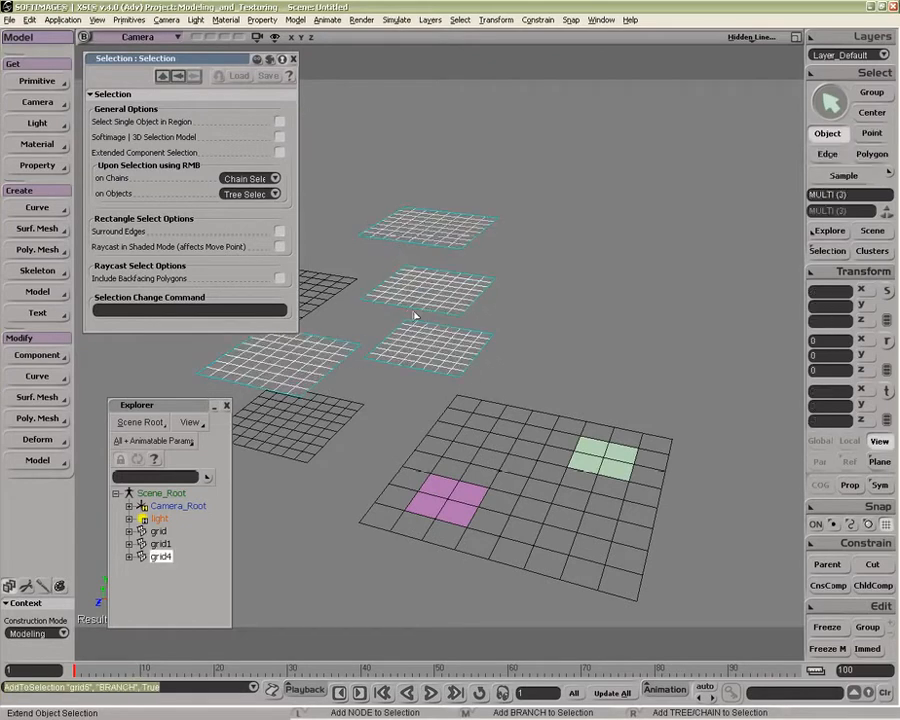
left_click(330, 292, "shift")
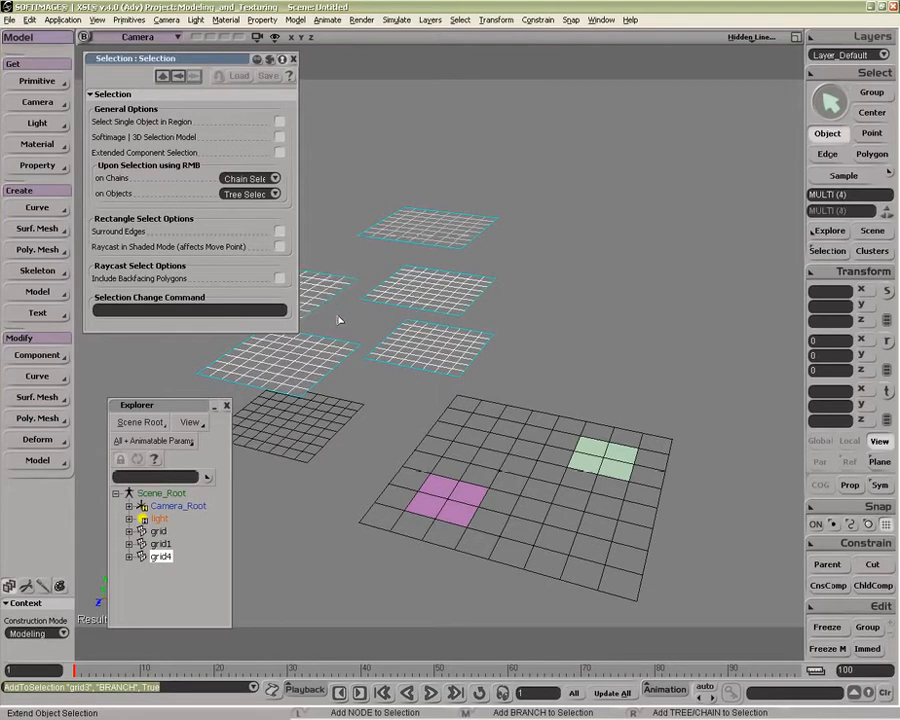
Extend the selection by branches and by the whole tree of the root grid, and deselect everything.
middle_click_drag(430, 307, 447, 329, "shift")
middle_click(324, 290, "shift")
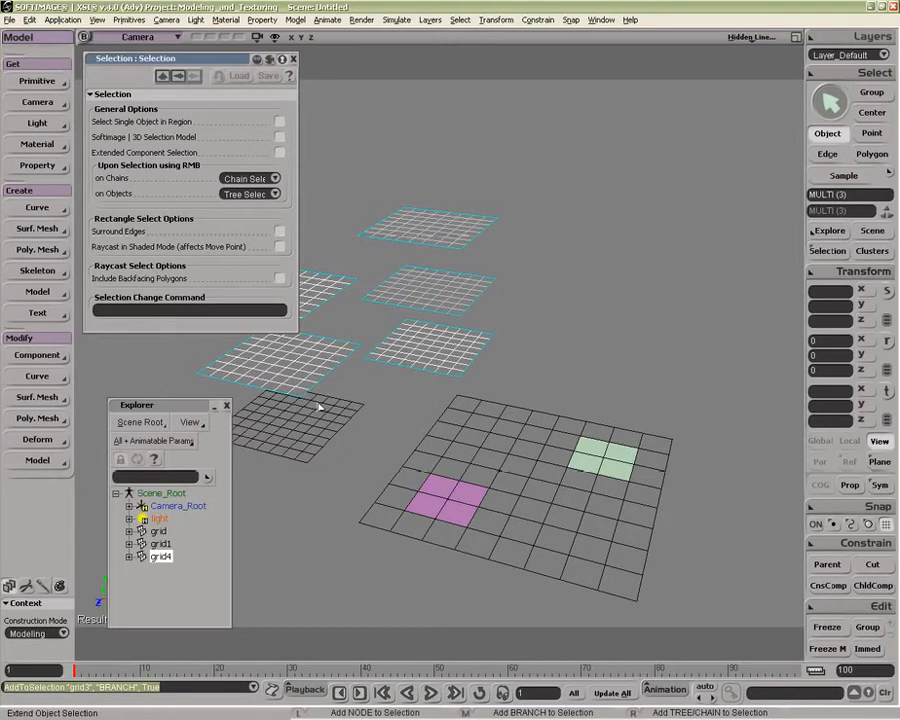
right_click(355, 425, "shift")
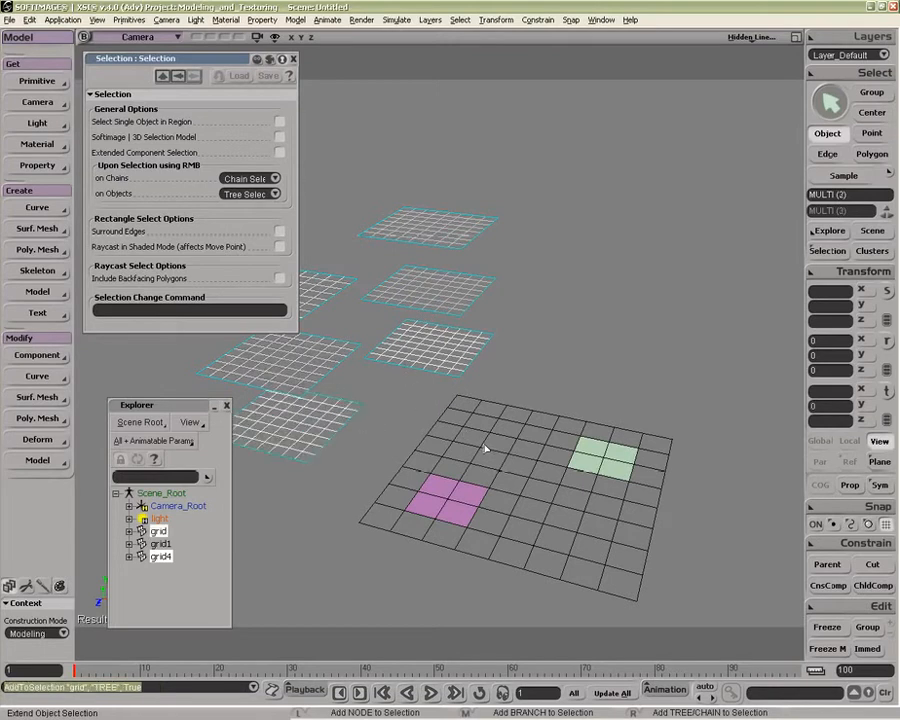
key("ctrl")
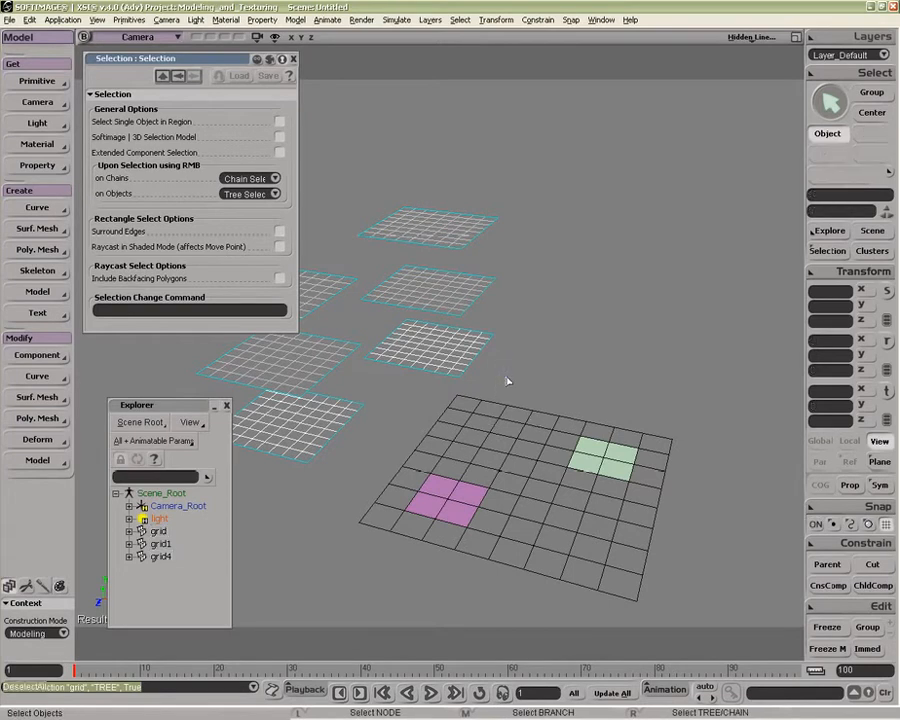
left_click(506, 379)
Select grid1 and activate raycast polygon selection, painting over different strips of its polygons to select them.
left_click(501, 456)
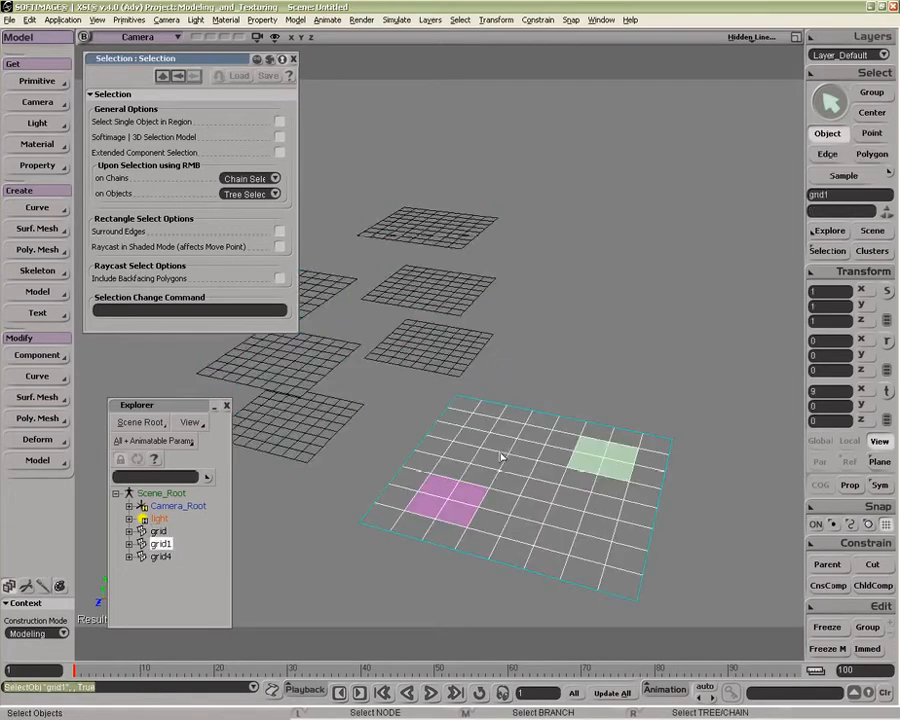
key("y")
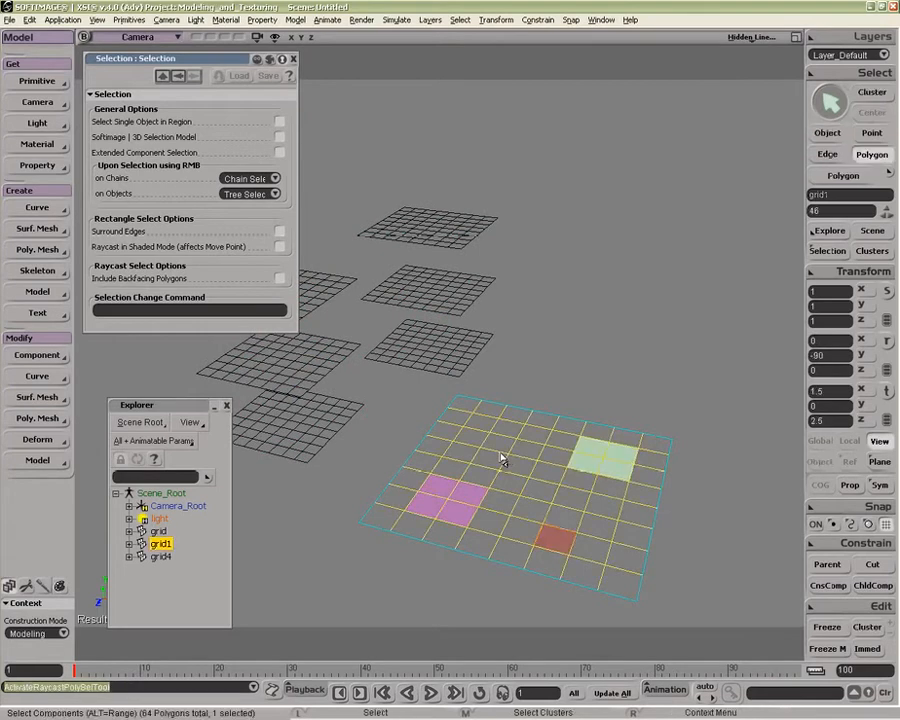
left_click_drag(542, 538, 556, 460, "shift")
mouse_move(453, 431)
left_mouse_down()
mouse_move(568, 459)
mouse_move(525, 457)
mouse_move(522, 500)
mouse_move(586, 517)
mouse_move(567, 550)
left_mouse_up()
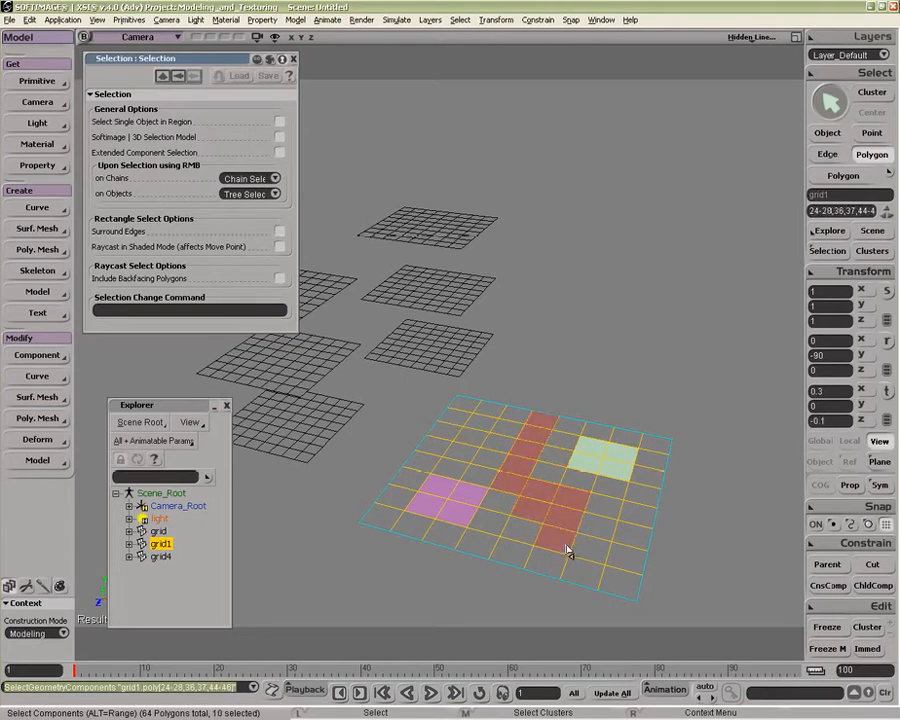
mouse_move(468, 418)
left_mouse_down()
mouse_move(440, 453)
mouse_move(483, 467)
left_mouse_up()
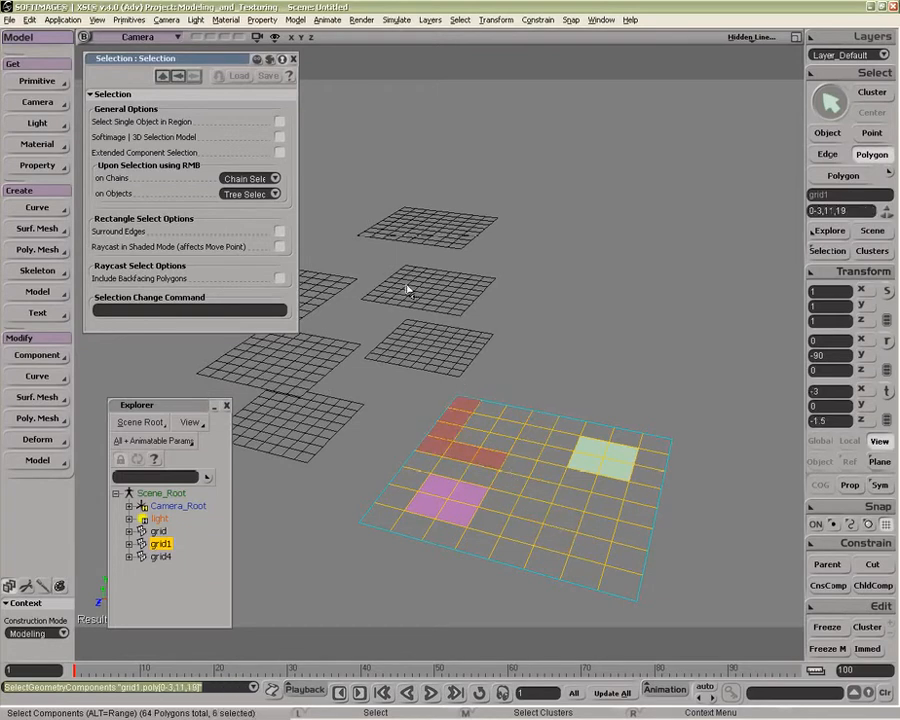
left_click_drag(567, 428, 556, 474)
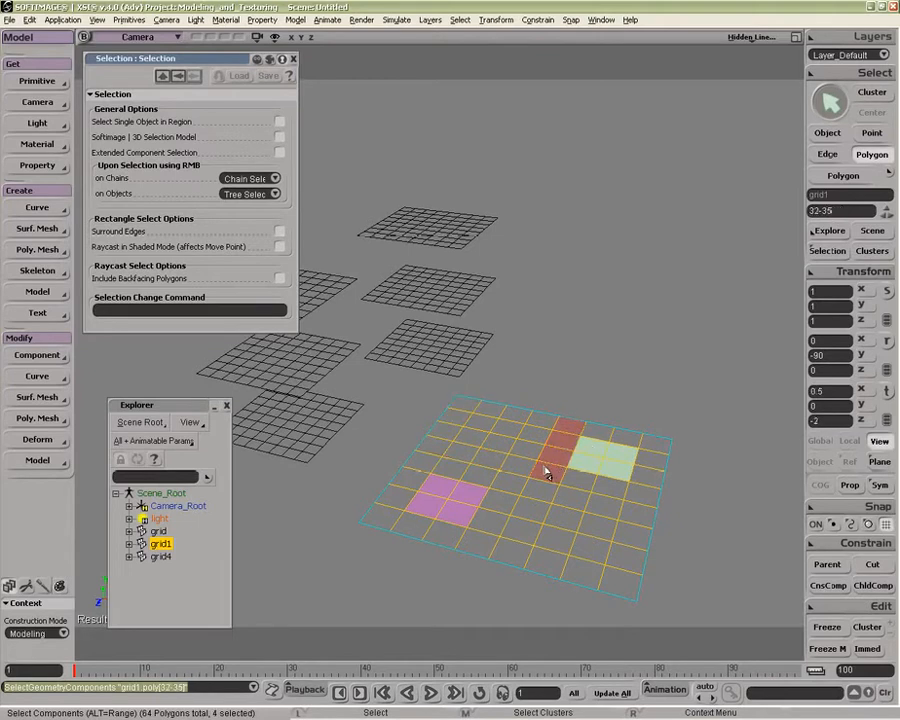
Select the Purple cluster and the Green cluster with one of their polygons, and switch the selection filter to clusters.
left_click(459, 510)
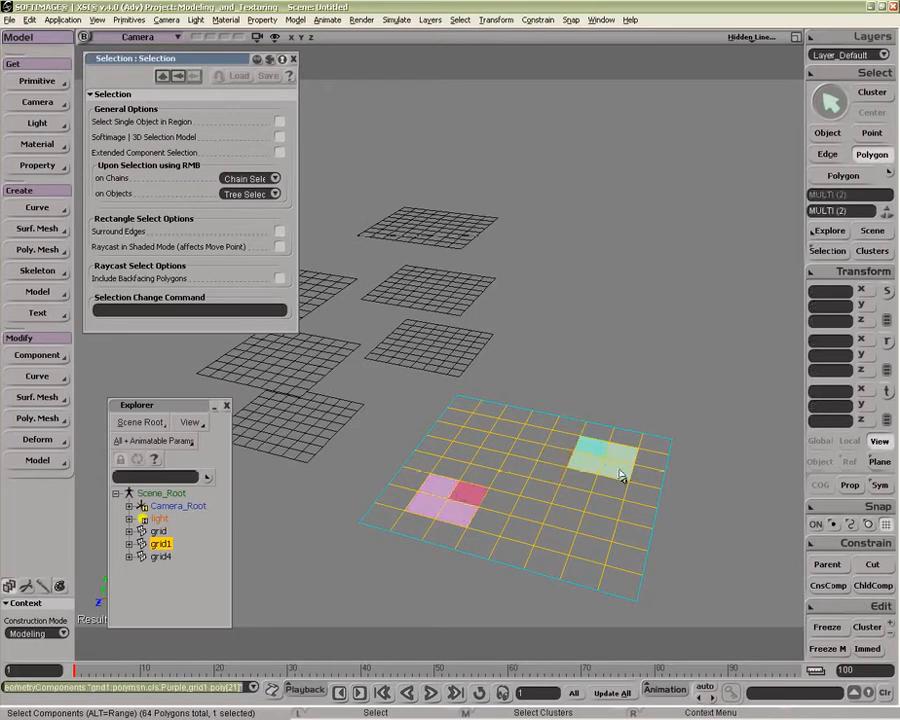
left_click(594, 446)
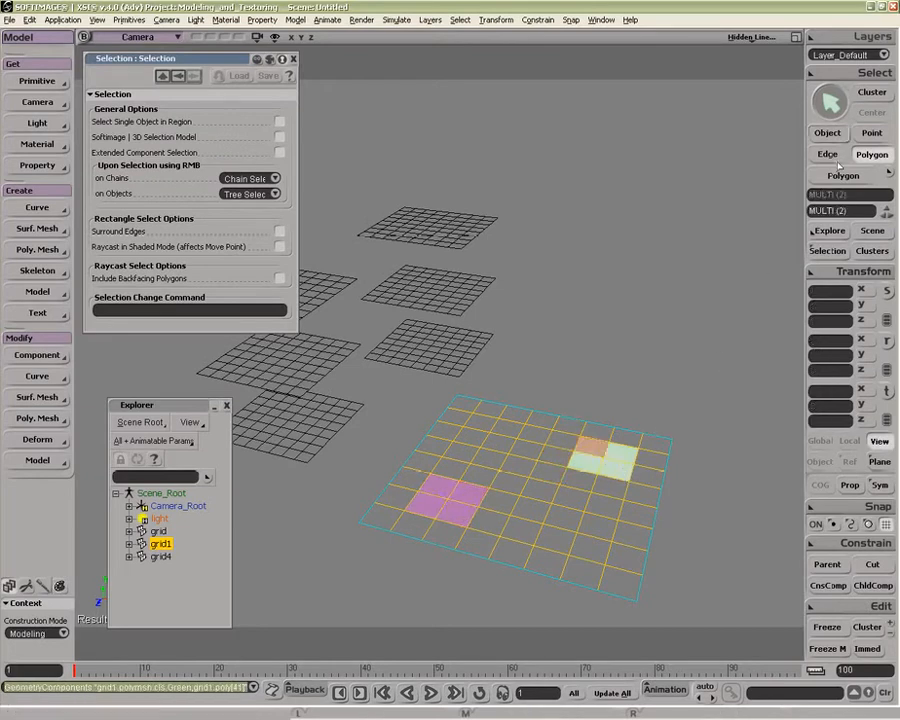
left_click(872, 95)
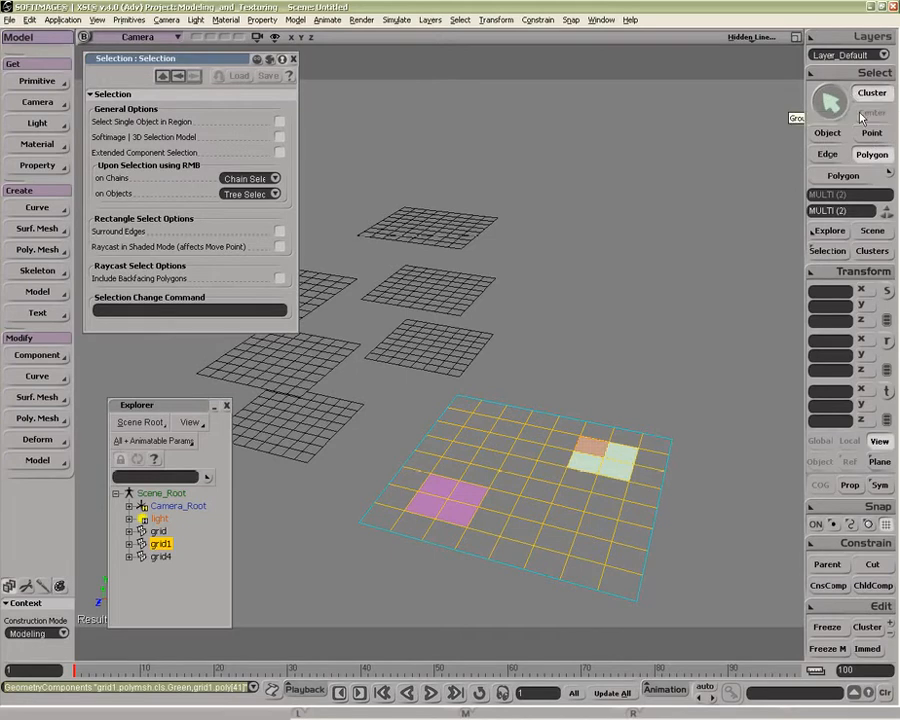
Extrude the selected Green cluster along its axis, undo the extrusion, and deselect all components.
right_click(558, 453)
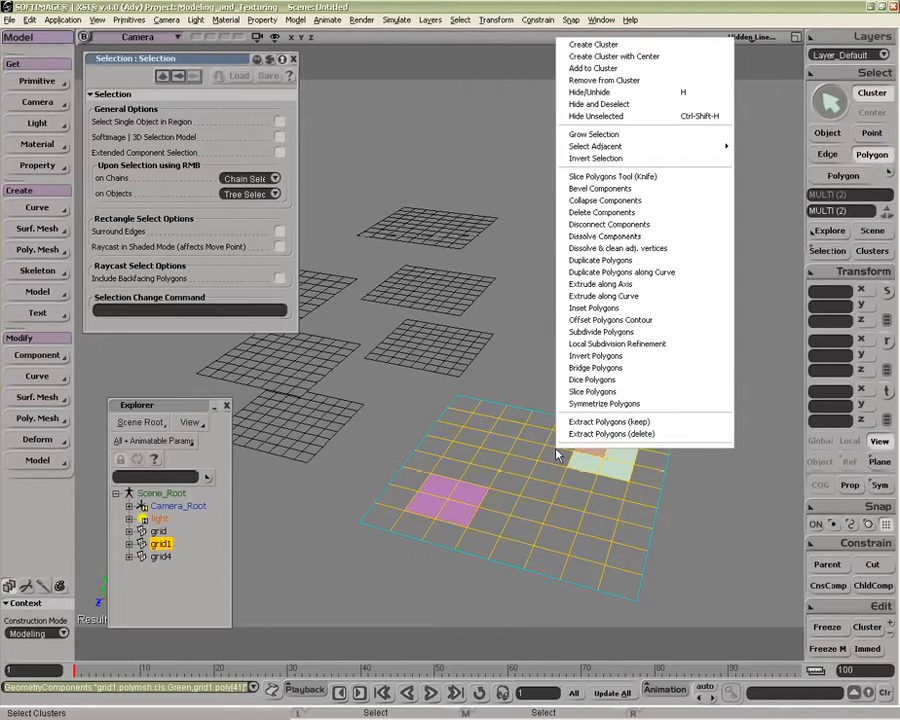
left_click(641, 285)
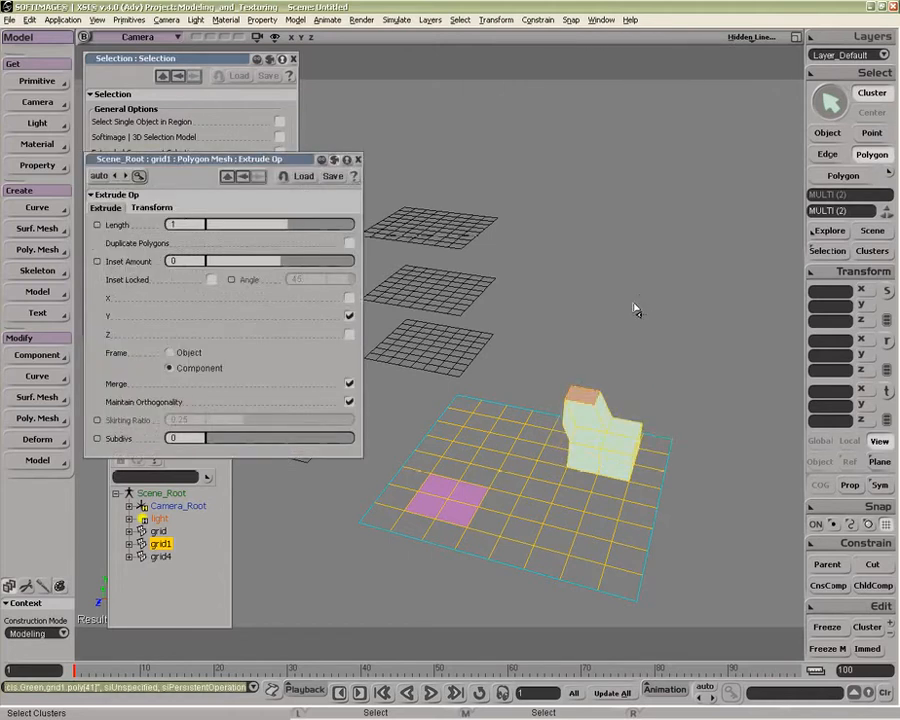
key("ctrl+z")
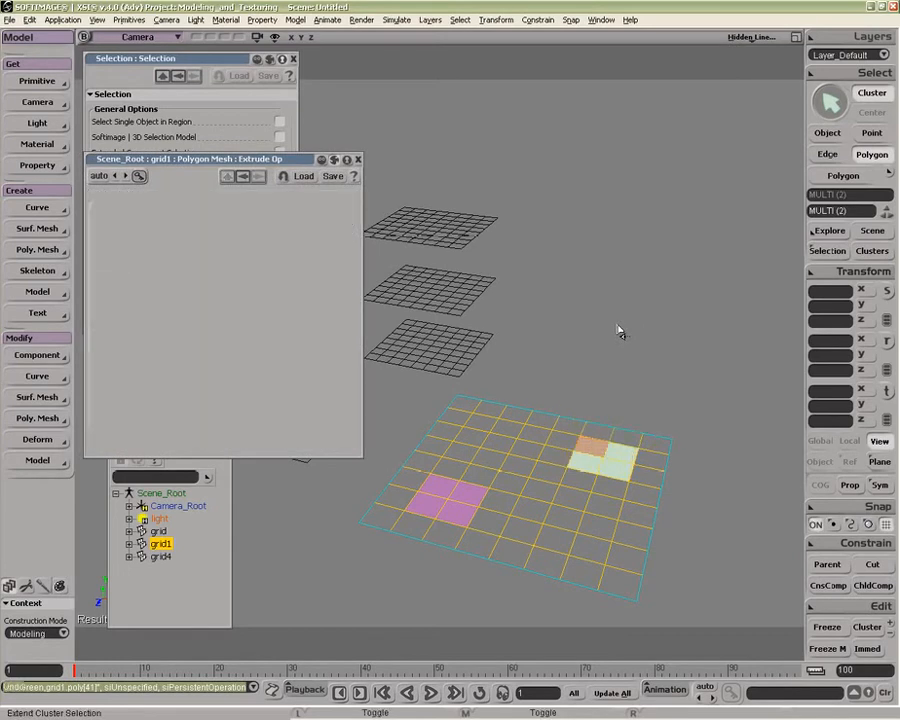
left_click(359, 160)
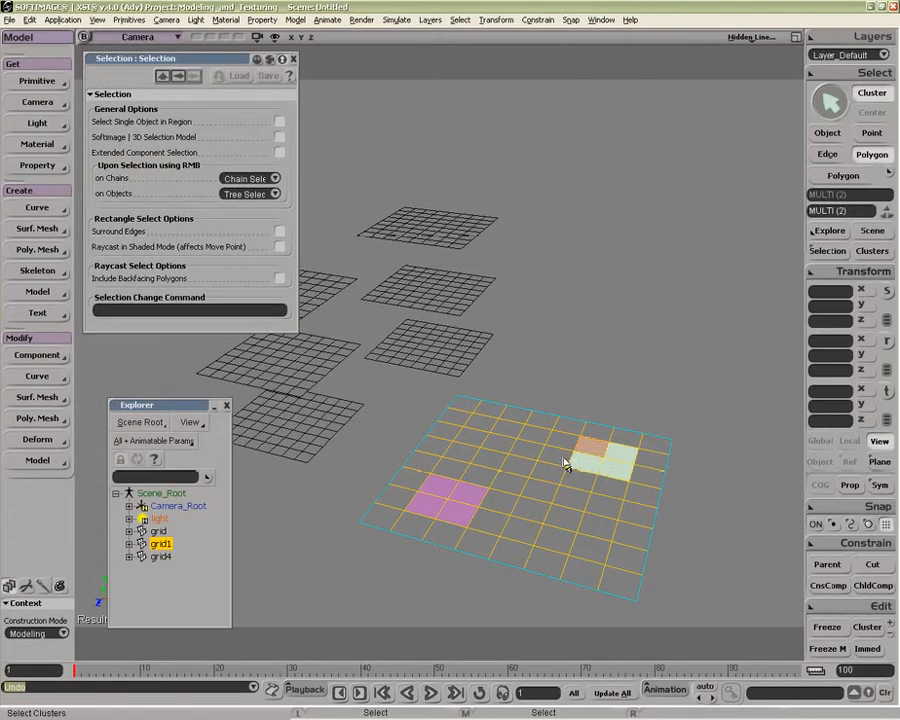
key("ctrl+shift+a")
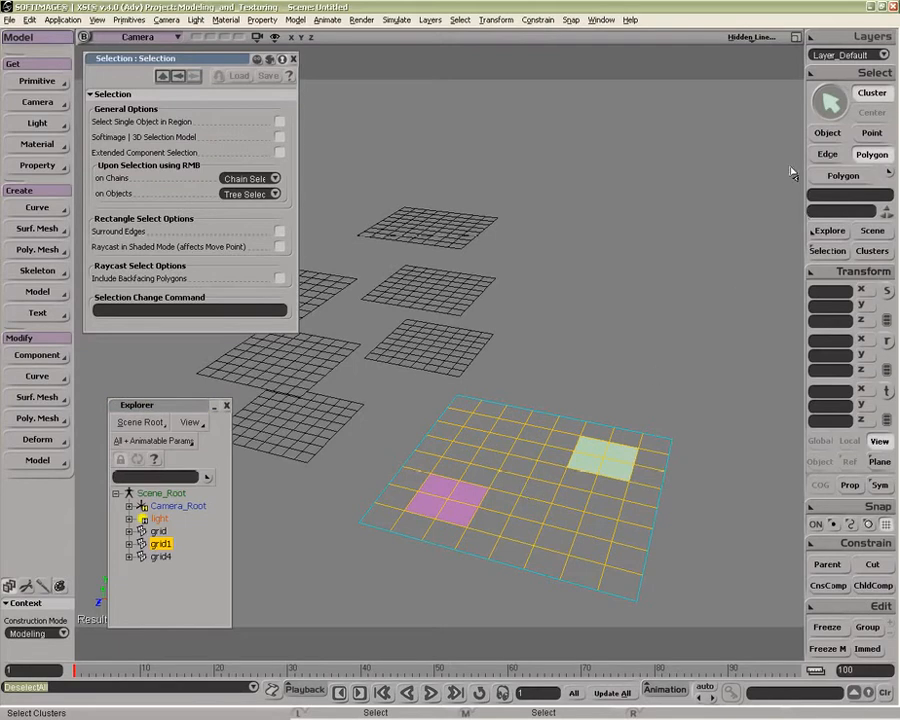
Select an L-shaped run of polygons in the middle of grid1 and toggle further polygons toward its front edge in and out of the selection.
left_click_drag(522, 450, 542, 494)
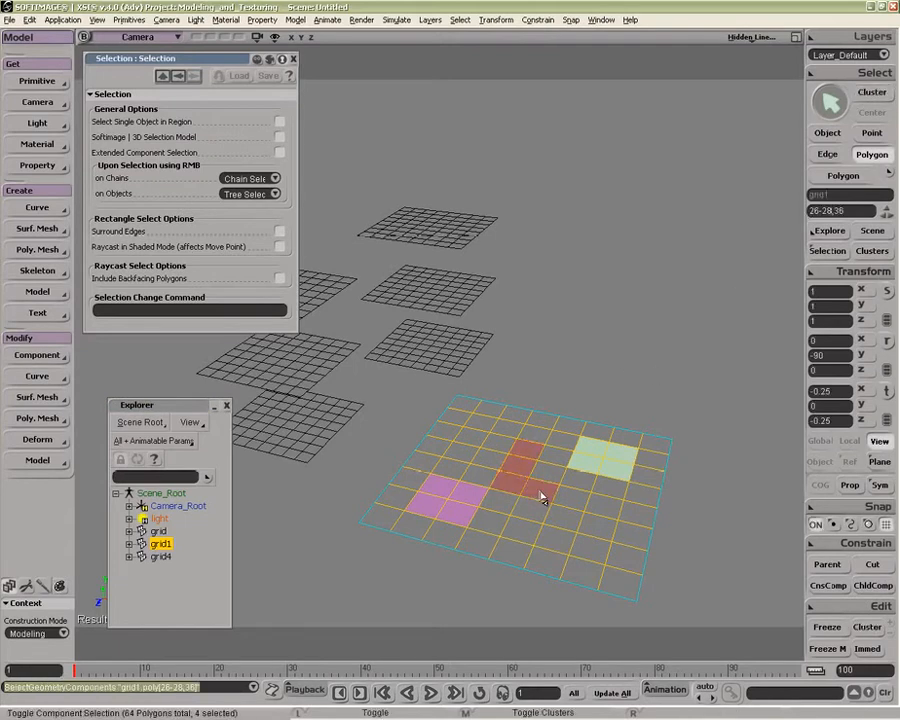
left_click(576, 502)
left_click(603, 503)
left_click(601, 527)
left_click(568, 521)
left_click(560, 541)
left_click(552, 567)
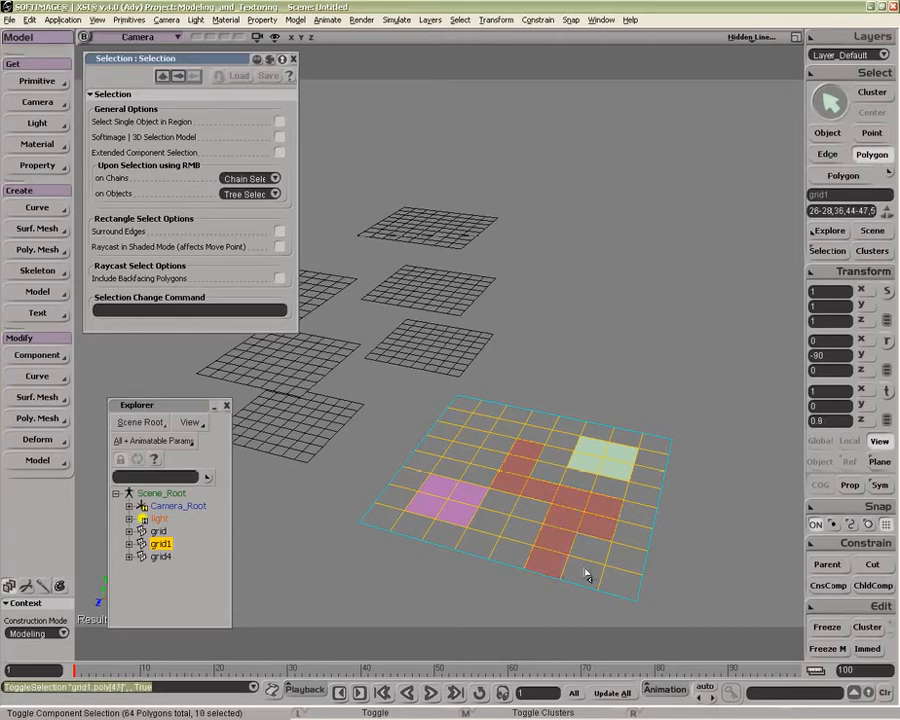
left_click(572, 497)
mouse_move(575, 499)
left_mouse_down()
mouse_move(590, 522)
mouse_move(580, 577)
left_mouse_up()
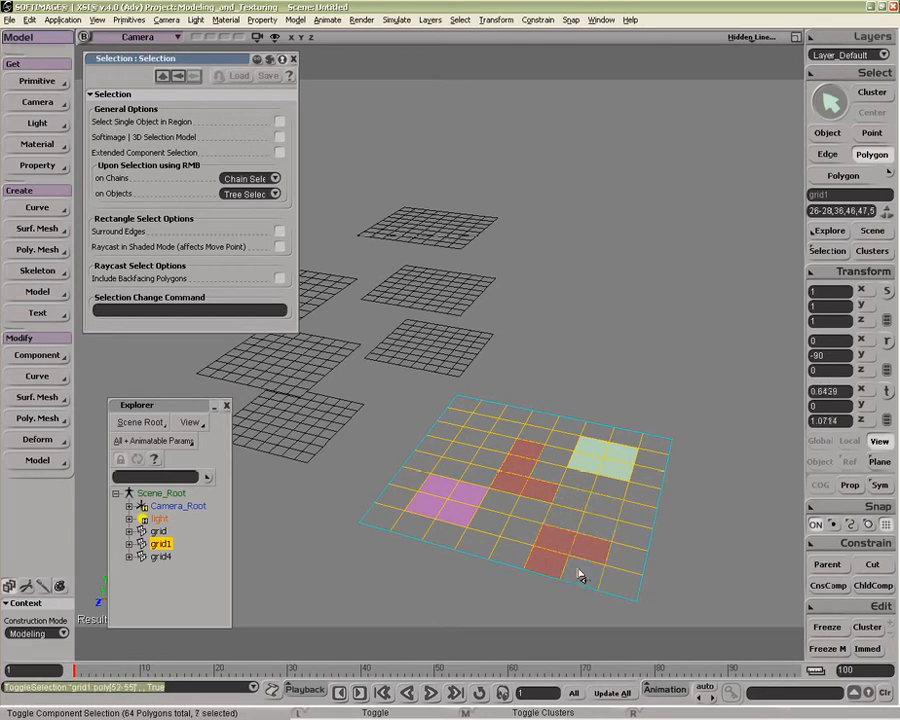
Toggle the Purple cluster on grid1, and extend the selection with several painted strips of polygons and the Purple cluster.
left_click(459, 512)
left_click(459, 516)
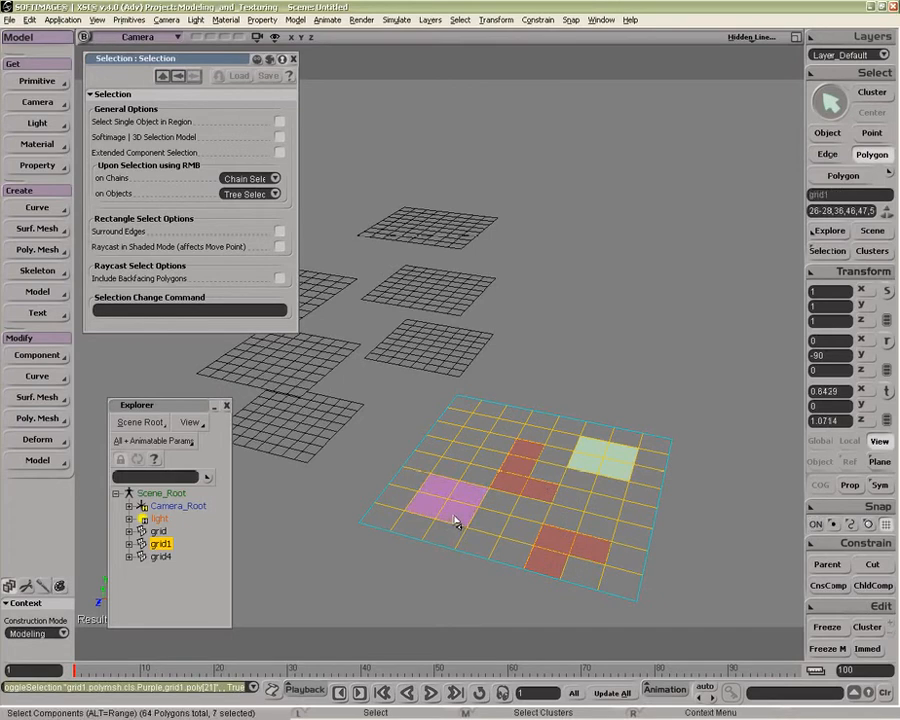
key("shift")
mouse_move(474, 438)
left_mouse_down("shift")
mouse_move(446, 446)
mouse_move(460, 446)
left_mouse_up("shift")
mouse_move(505, 419)
left_mouse_down("shift")
mouse_move(518, 474)
mouse_move(550, 482)
mouse_move(518, 538)
mouse_move(546, 568)
mouse_move(583, 498)
mouse_move(609, 547)
left_mouse_up("shift")
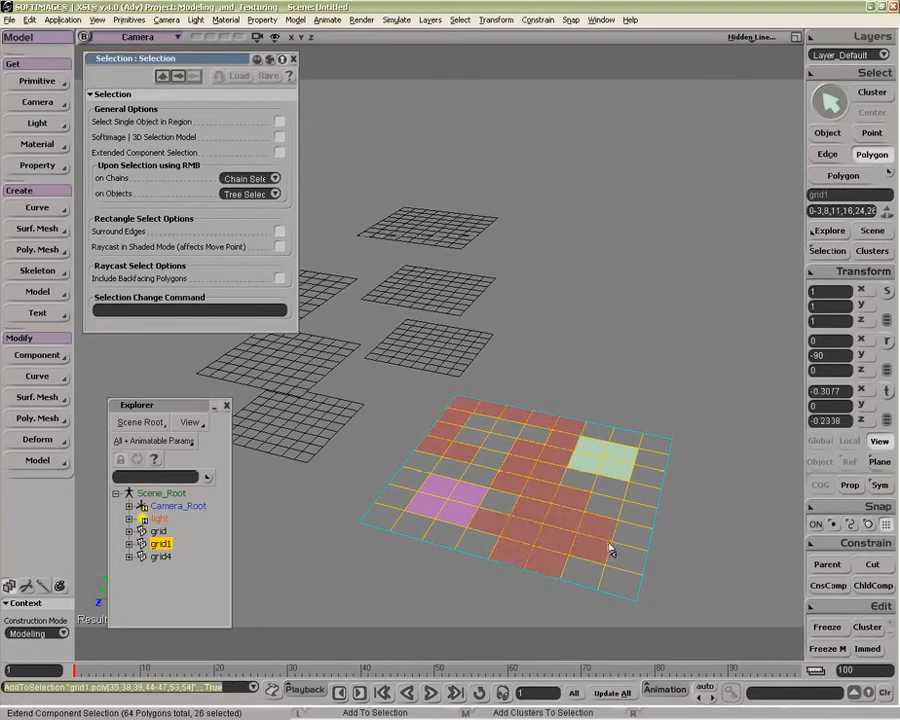
left_click(603, 500, "shift")
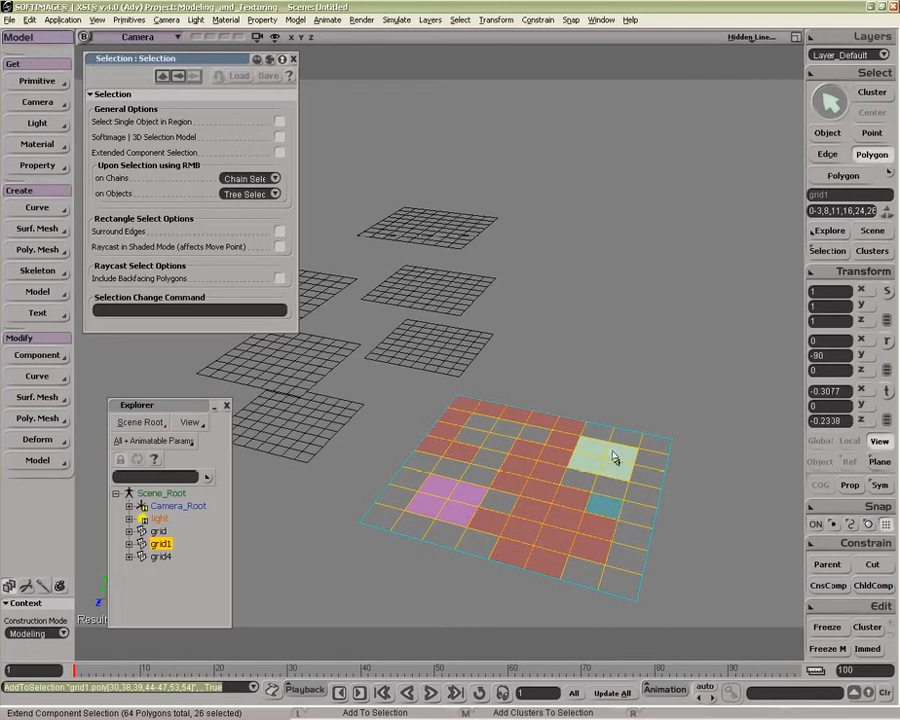
left_click(470, 513, "shift")
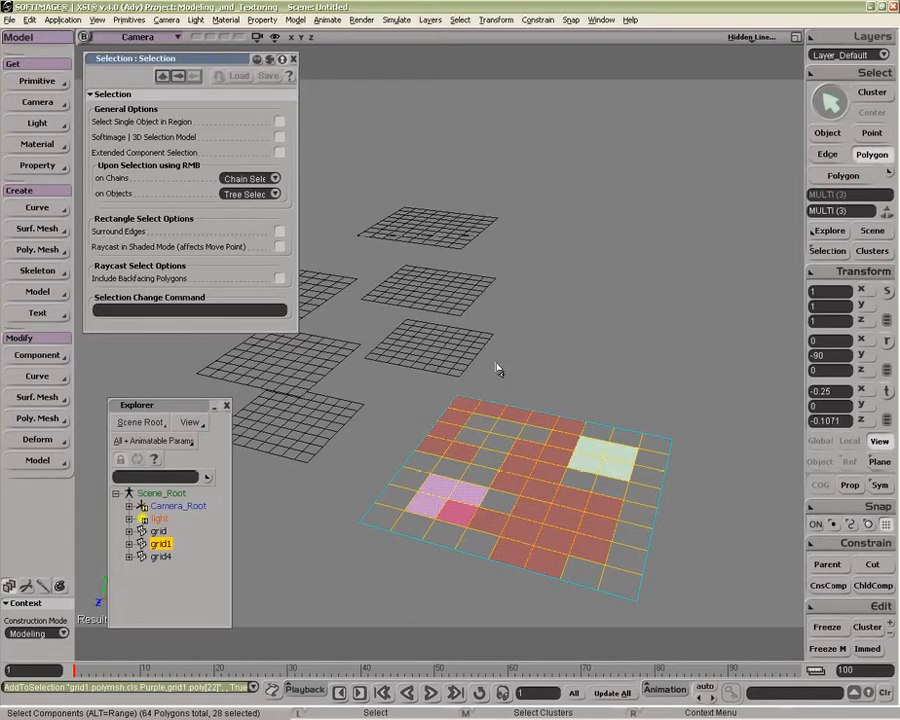
Switch to object selection with nothing selected, and try region selections over the stacked grids with Select Single Object in Region enabled.
key("space")
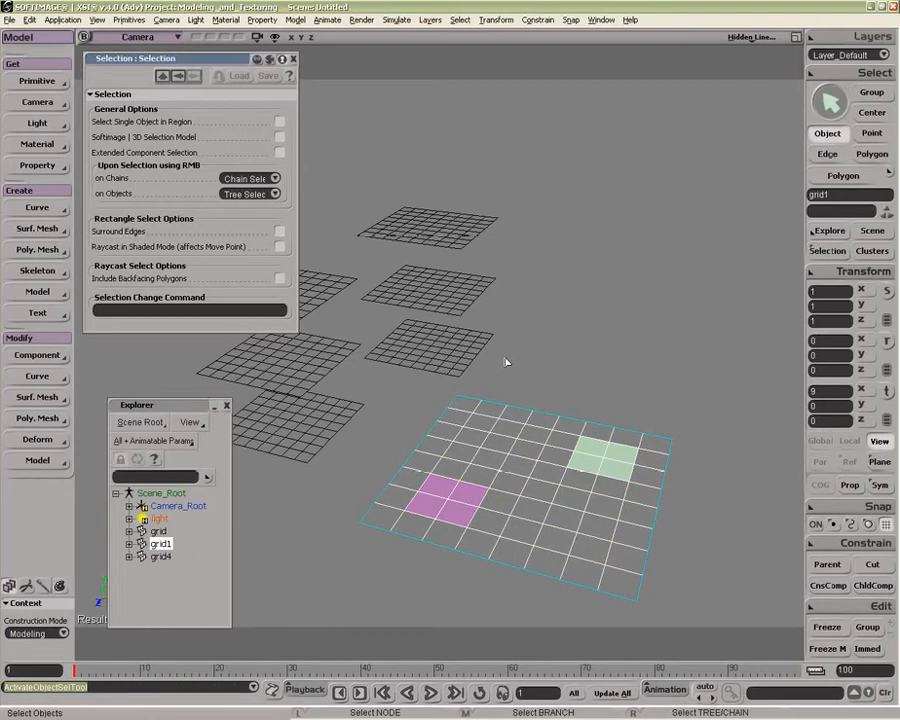
left_click(505, 361)
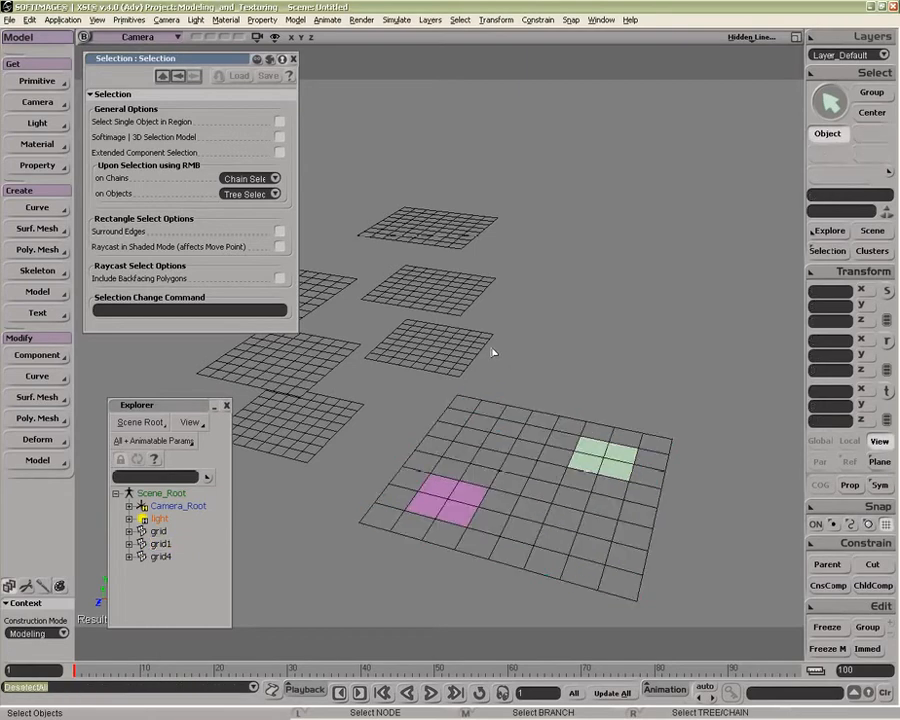
left_click(279, 121)
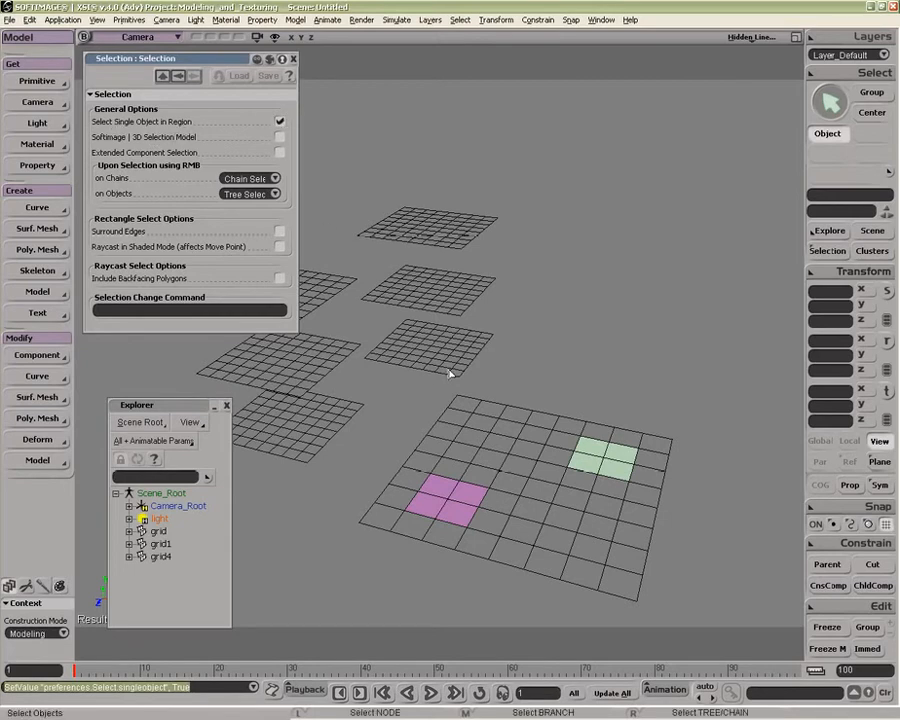
left_click(542, 474)
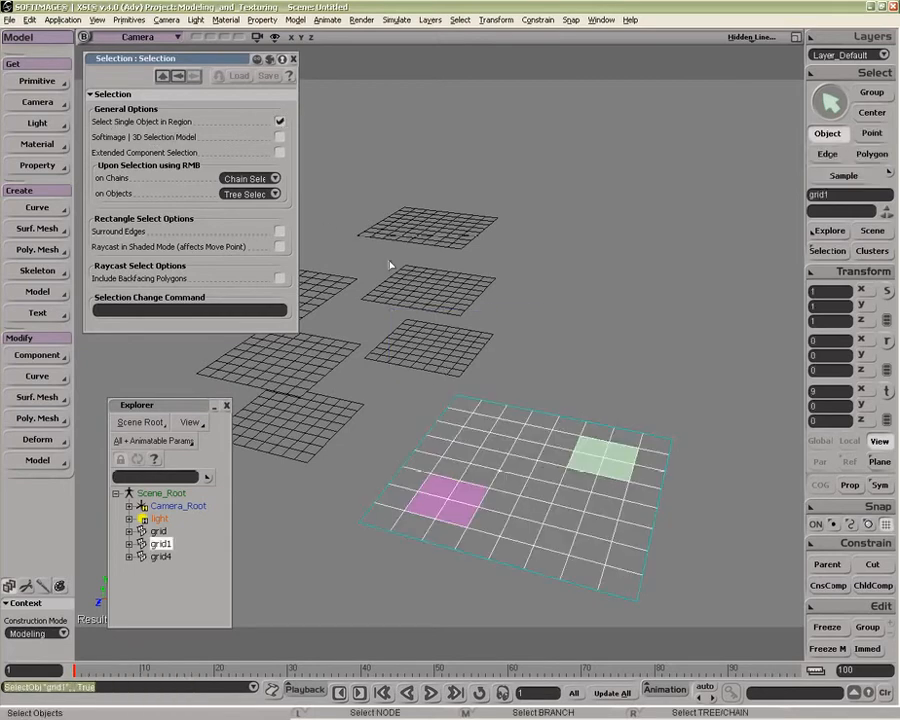
left_click_drag(392, 212, 540, 455)
left_click_drag(416, 228, 478, 330)
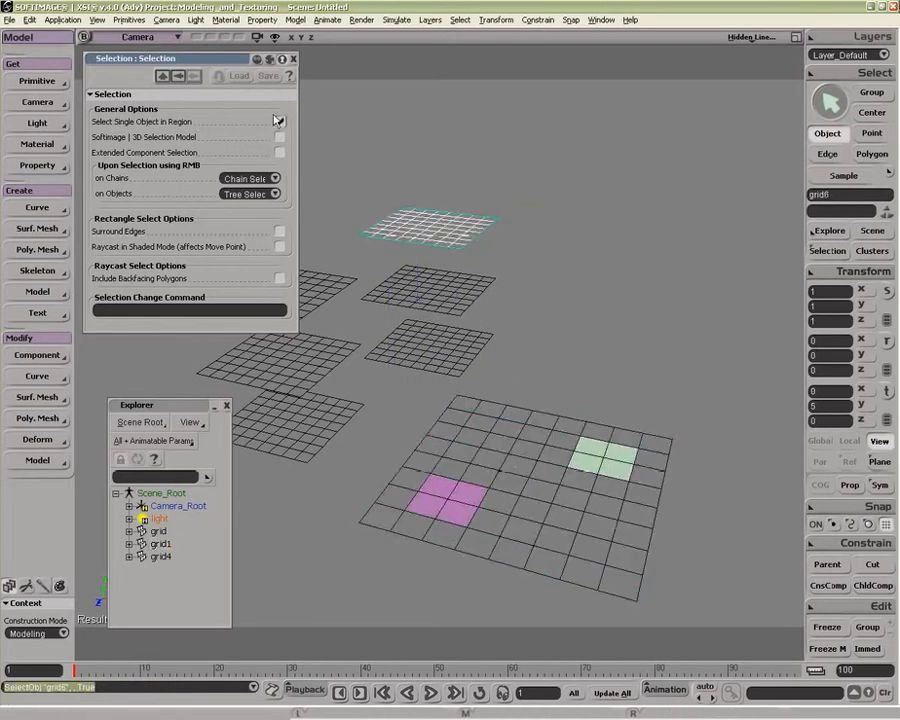
Disable Select Single Object in Region and region-select several grids at once, finishing with the three stacked grids and grid1.
left_click_drag(415, 211, 566, 475)
left_click_drag(409, 207, 500, 420)
left_click_drag(319, 252, 393, 339)
left_click_drag(396, 214, 492, 341)
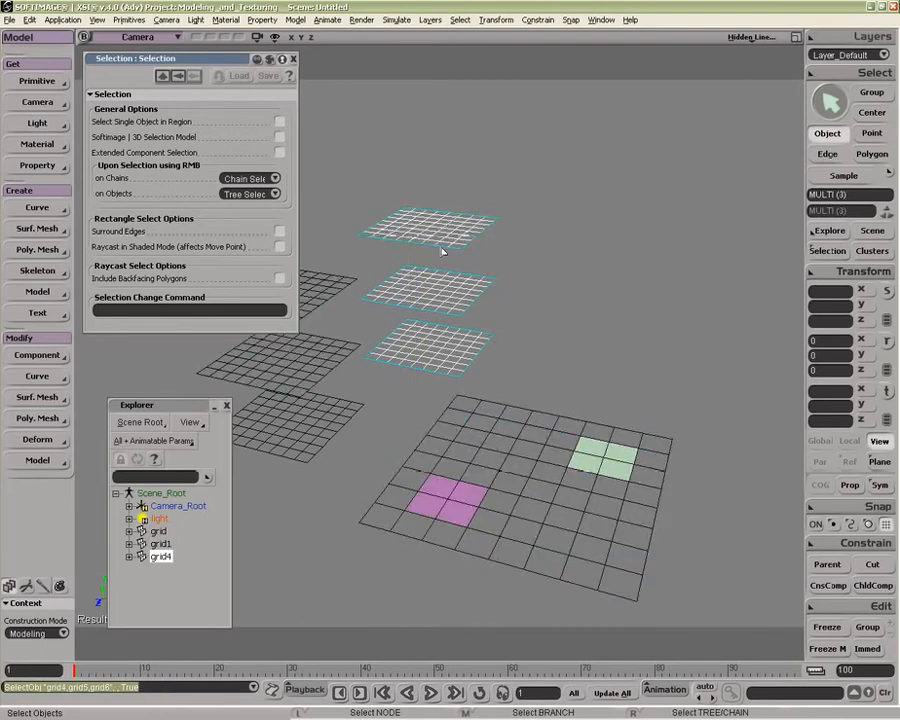
left_click_drag(436, 241, 577, 464)
Enable the Softimage | 3D Selection Model, clear the selection, and toggle grid1 and the stacked grids individually.
left_click(280, 121)
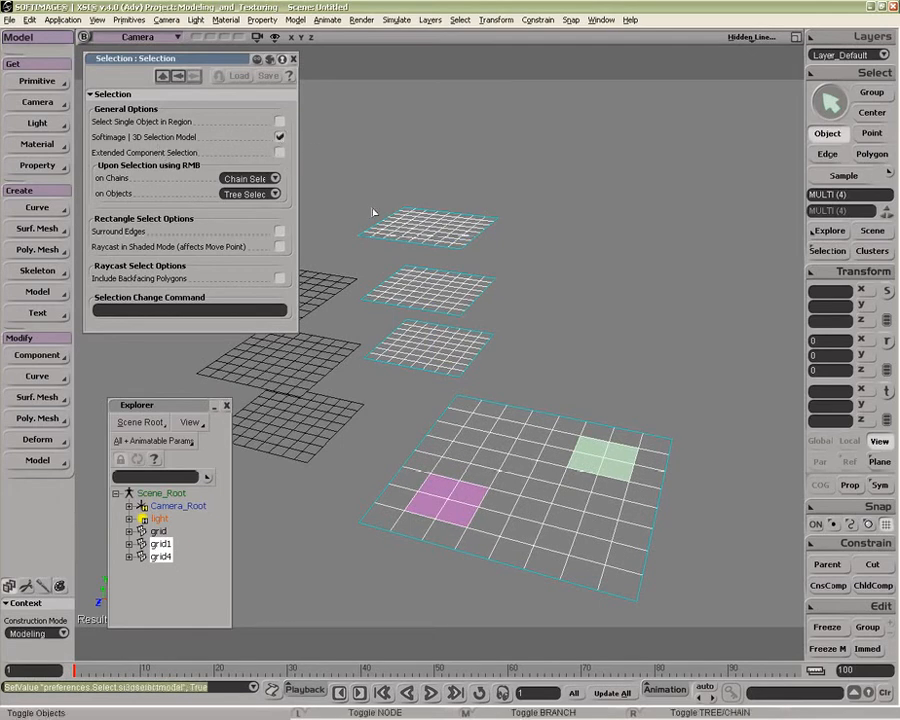
left_click(535, 308)
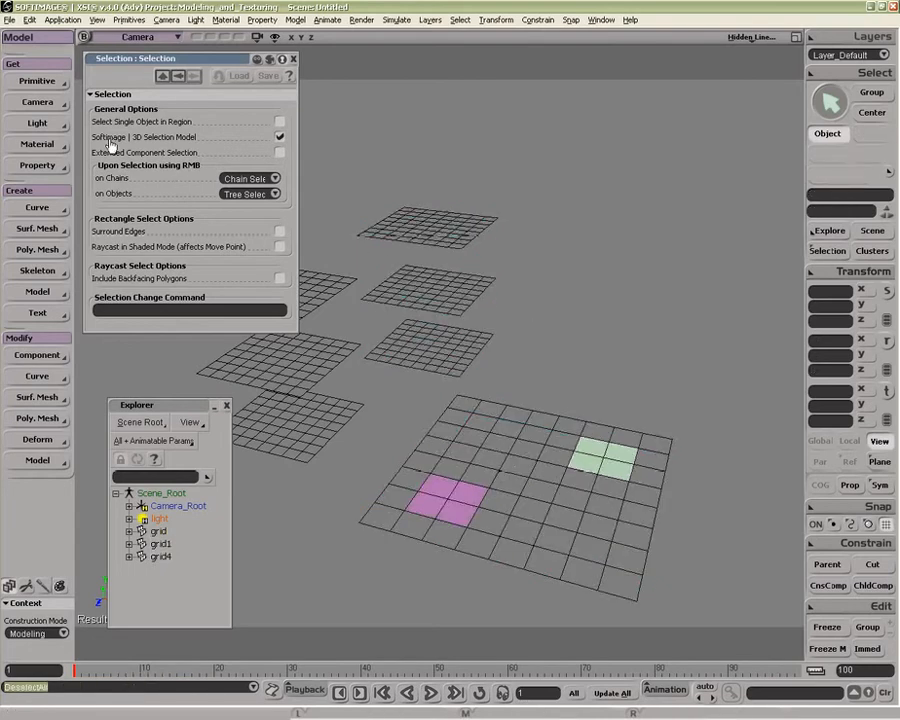
left_click(501, 414)
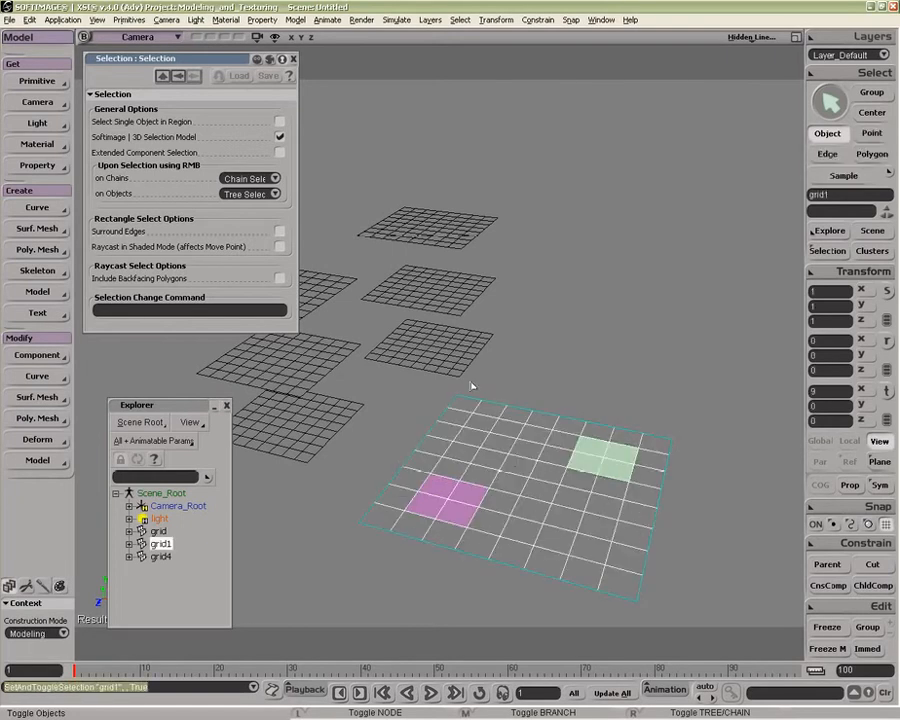
left_click(437, 354)
left_click(450, 291)
left_click(470, 299)
left_click(490, 309)
left_click(456, 213)
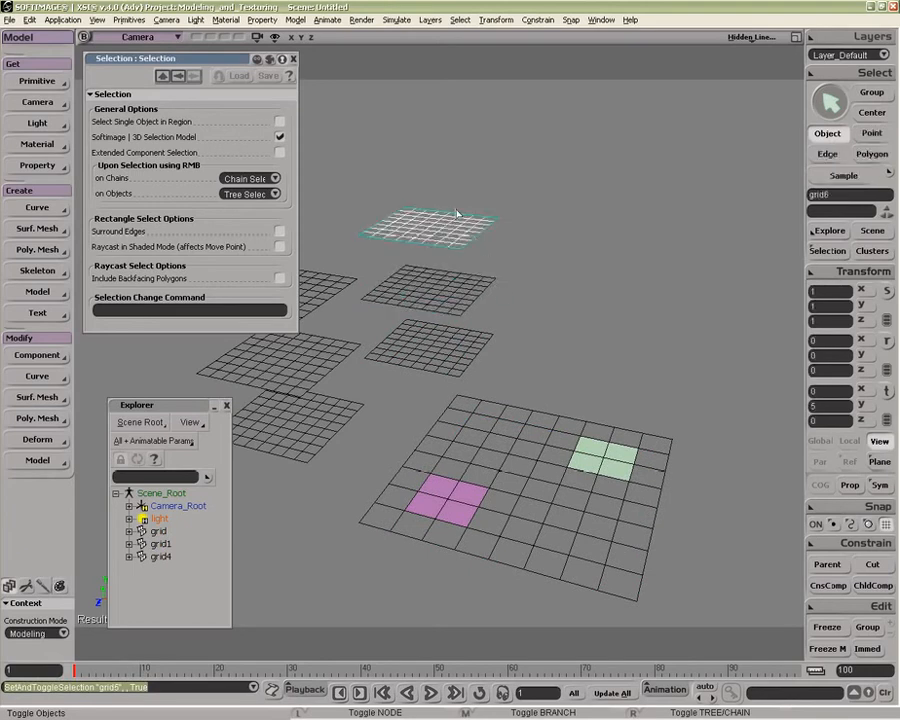
Toggle the stacked grids in and out of the selection with repeated rectangular regions.
left_click_drag(531, 324, 530, 322)
left_click_drag(446, 214, 523, 308)
left_click(547, 294)
left_click_drag(447, 209, 534, 310)
left_click_drag(449, 213, 515, 298)
left_click_drag(443, 216, 512, 298)
Toggle the branches and trees of the lower and middle stacked grids in and out of the selection.
middle_click_drag(452, 336, 482, 350)
middle_click_drag(436, 286, 489, 307)
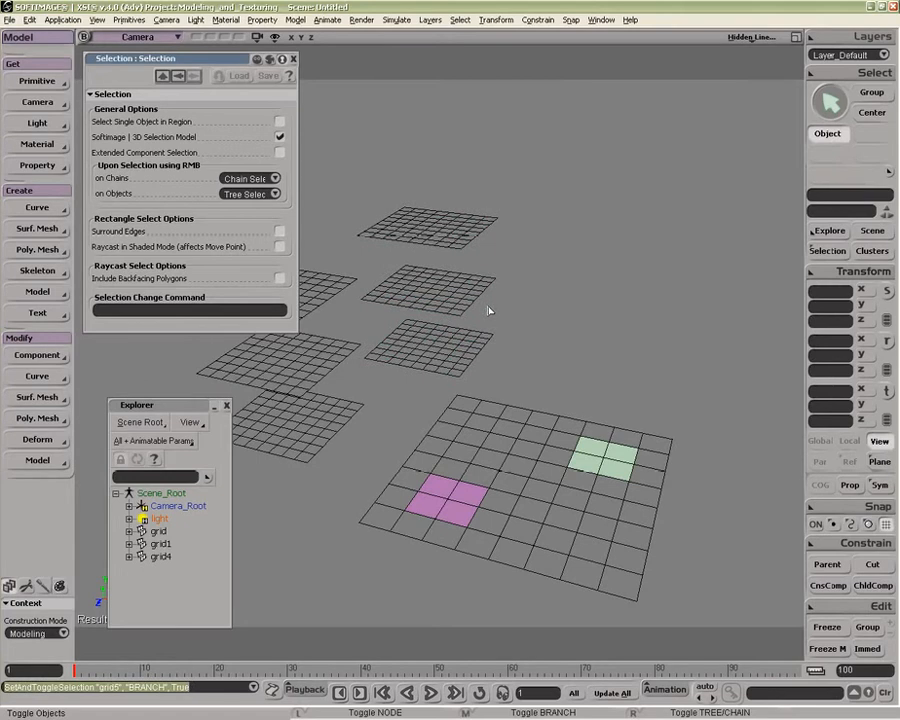
right_click(440, 347)
right_click(441, 293)
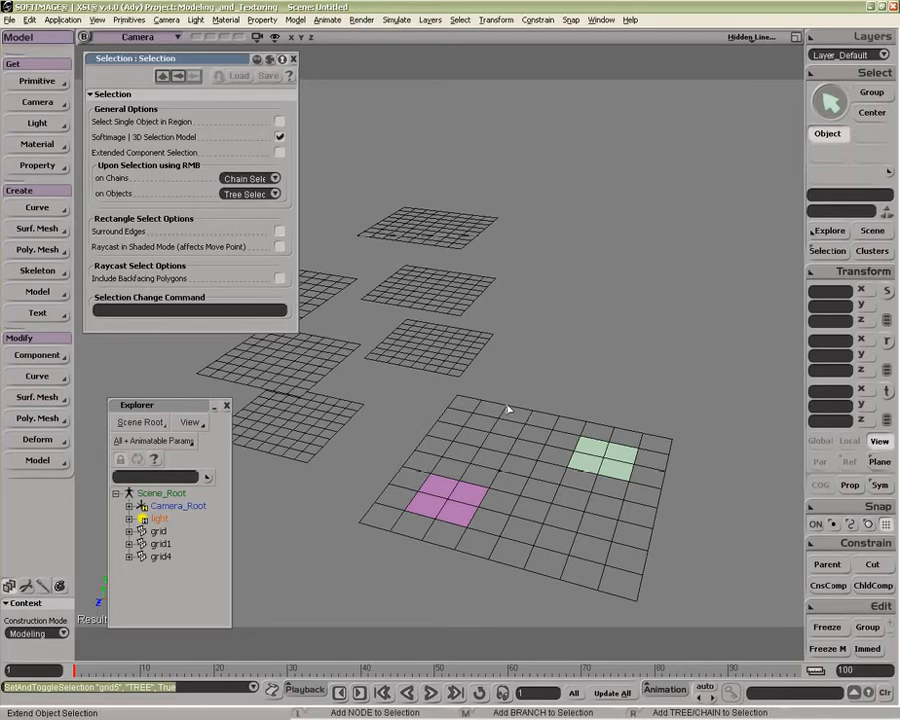
Extend the object selection with the three stacked grids, the branches of grid5 and grid2, and grid1.
left_click(471, 354, "shift")
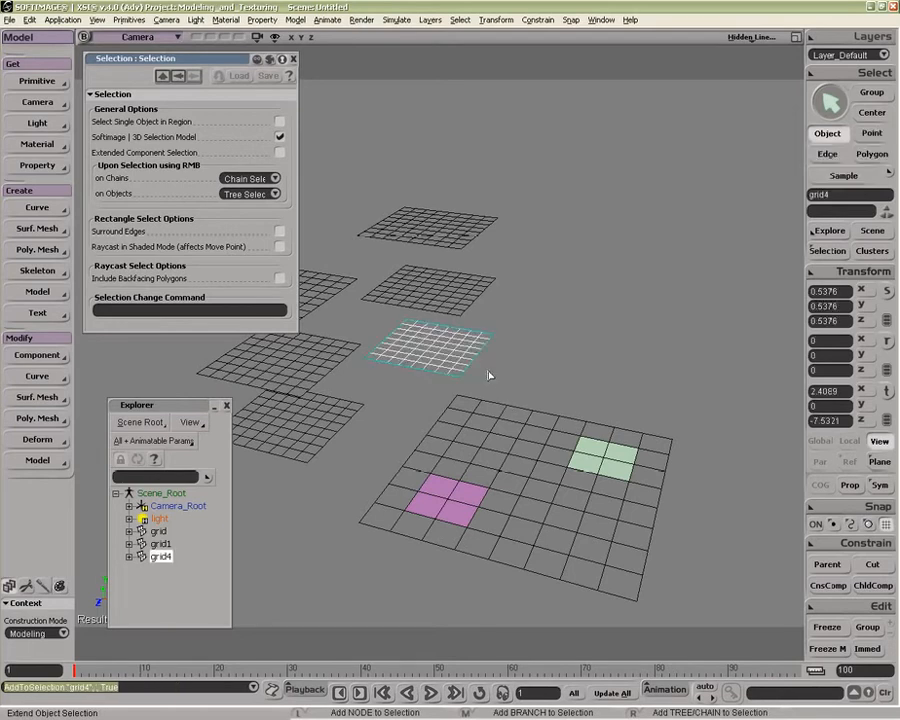
left_click(447, 294, "shift")
left_click(451, 243, "shift")
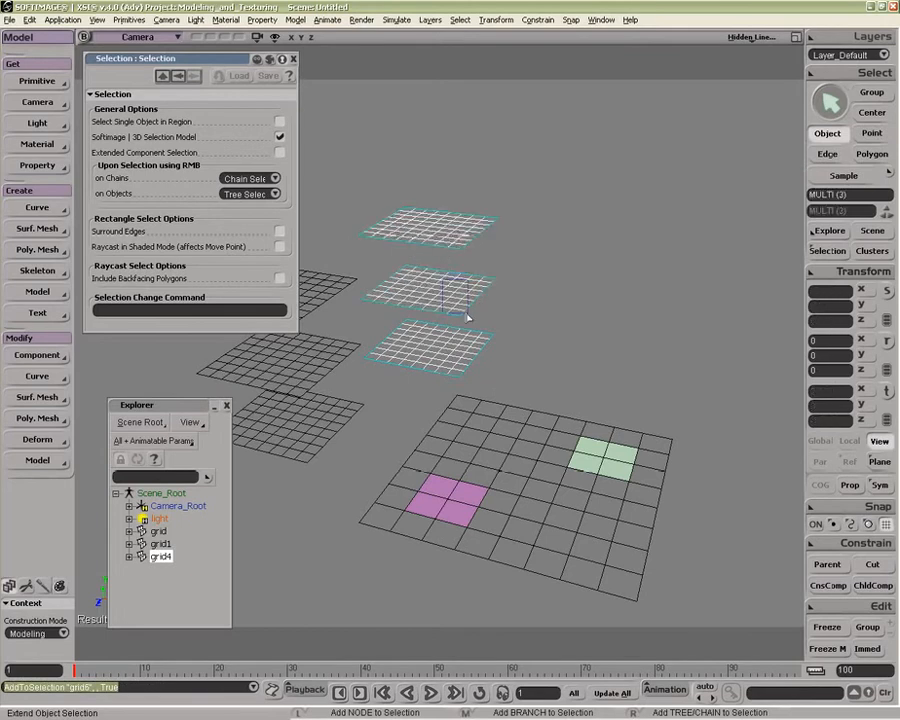
middle_click(444, 282, "shift")
middle_click(325, 378, "shift")
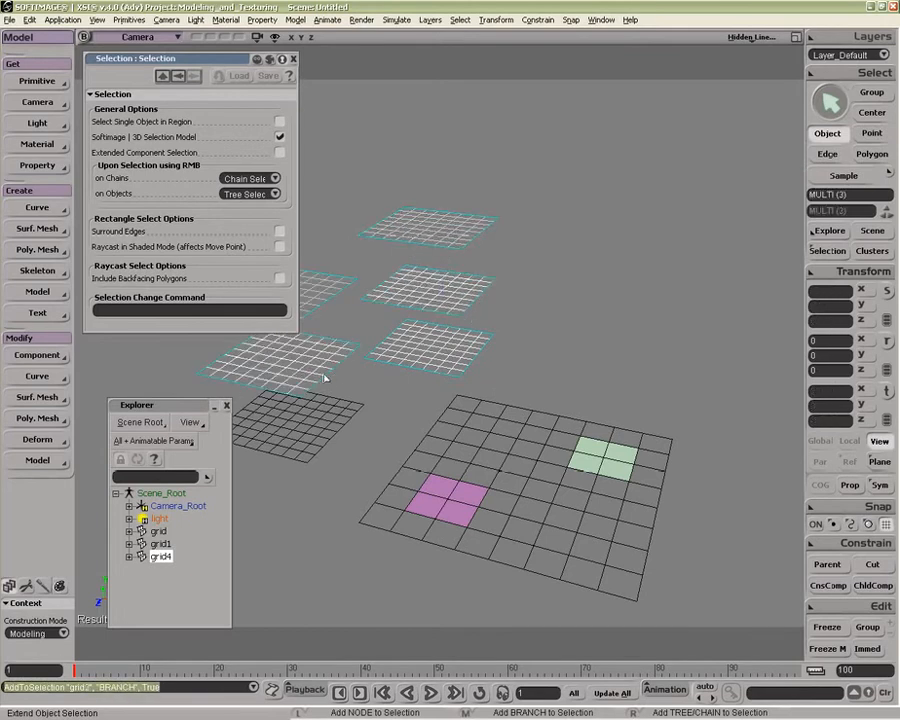
left_click(490, 455, "shift")
key("ctrl")
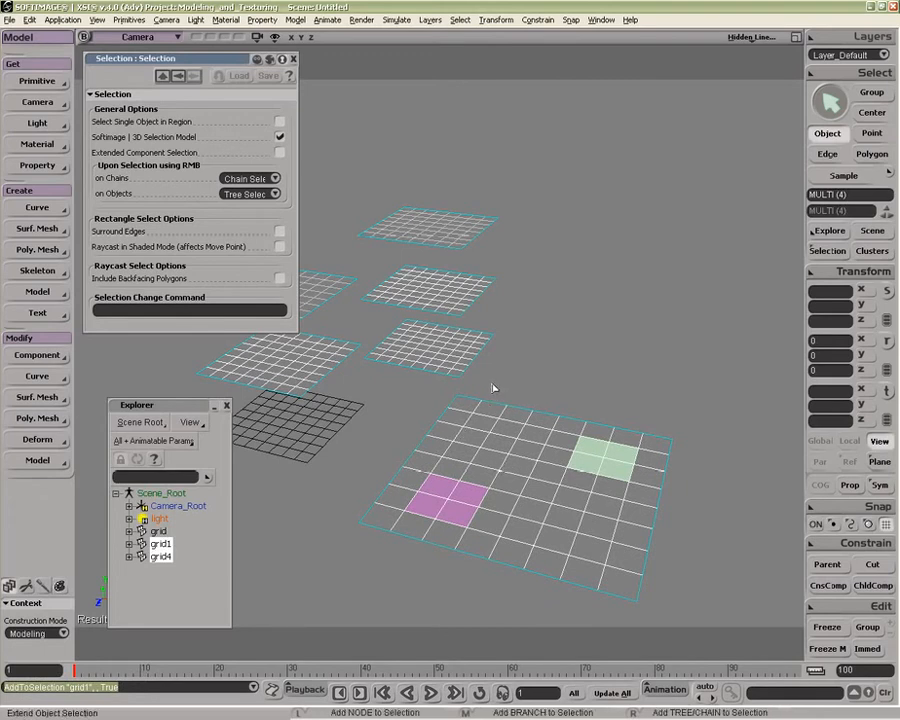
key("ctrl")
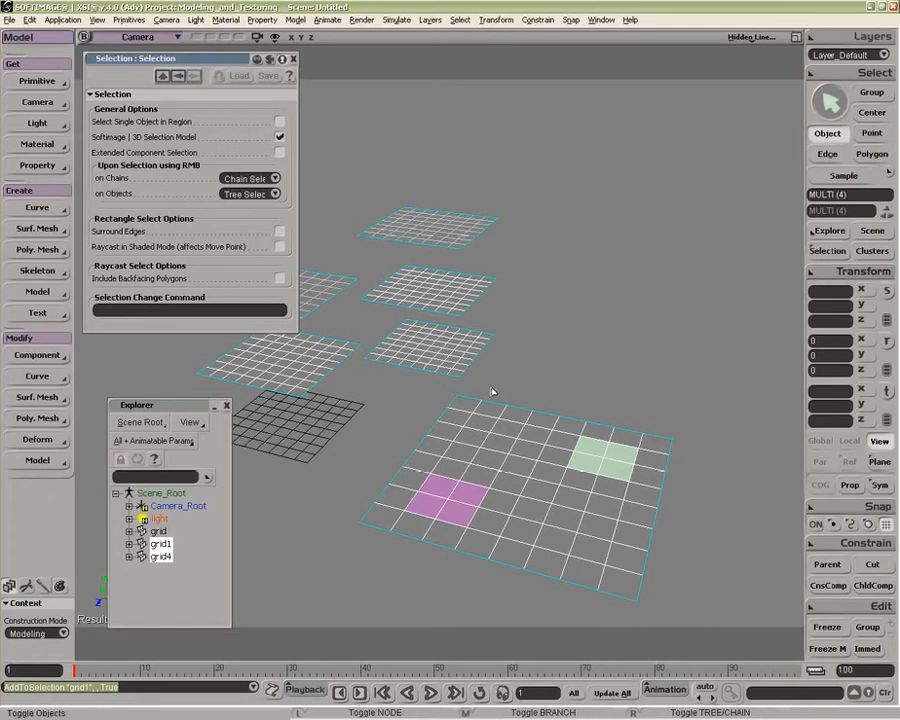
Activate raycast polygon selection on grid1 and add polygons by painting strips across and around the two clusters.
left_click(514, 407)
key("u")
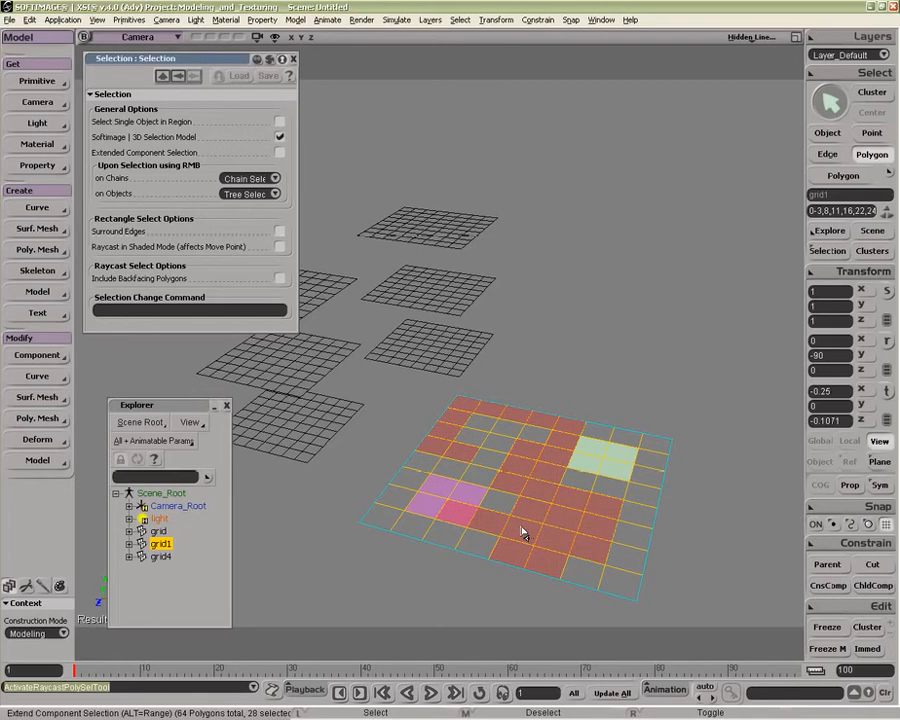
mouse_move(478, 518)
left_mouse_down()
mouse_move(510, 437)
mouse_move(420, 485)
mouse_move(420, 494)
left_mouse_up()
mouse_move(453, 450)
left_mouse_down()
mouse_move(516, 422)
mouse_move(577, 482)
mouse_move(565, 470)
mouse_move(595, 571)
mouse_move(454, 542)
mouse_move(640, 445)
left_mouse_up()
mouse_move(434, 538)
left_mouse_down()
mouse_move(526, 512)
mouse_move(635, 464)
mouse_move(567, 492)
left_mouse_up()
Paint over grid1 to deselect its selected polygons, and toggle further polygons around the Purple cluster.
middle_click_drag(567, 488, 562, 485)
middle_click_drag(484, 417, 562, 482)
mouse_move(546, 426)
middle_mouse_down()
mouse_move(643, 454)
mouse_move(625, 589)
mouse_move(615, 580)
middle_mouse_up()
middle_click_drag(426, 508, 433, 470)
right_click_drag(433, 470, 501, 519)
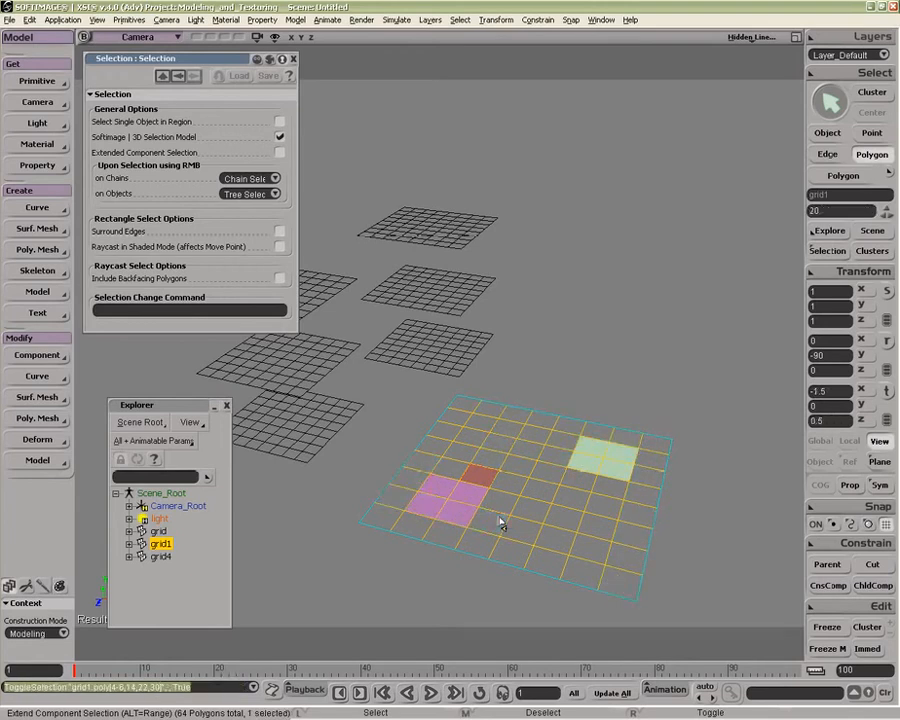
mouse_move(454, 469)
right_mouse_down()
mouse_move(517, 482)
mouse_move(496, 468)
mouse_move(508, 487)
right_mouse_up()
Extend the selection with the Green and Purple clusters using the cluster filter, and return to the polygon filter.
left_click(870, 93)
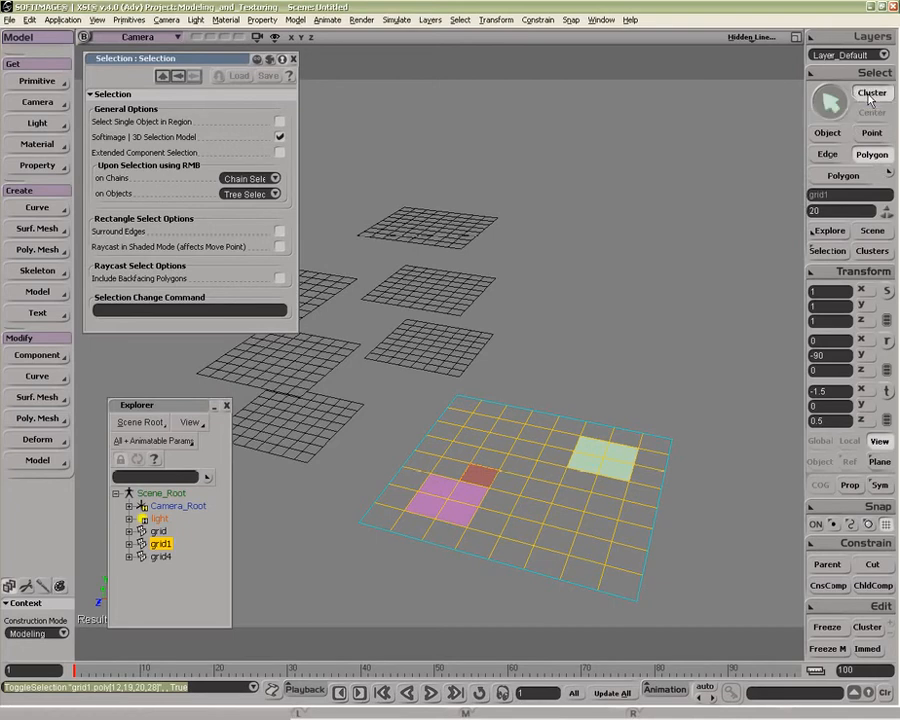
left_click(589, 466, "shift")
left_click(466, 516, "shift")
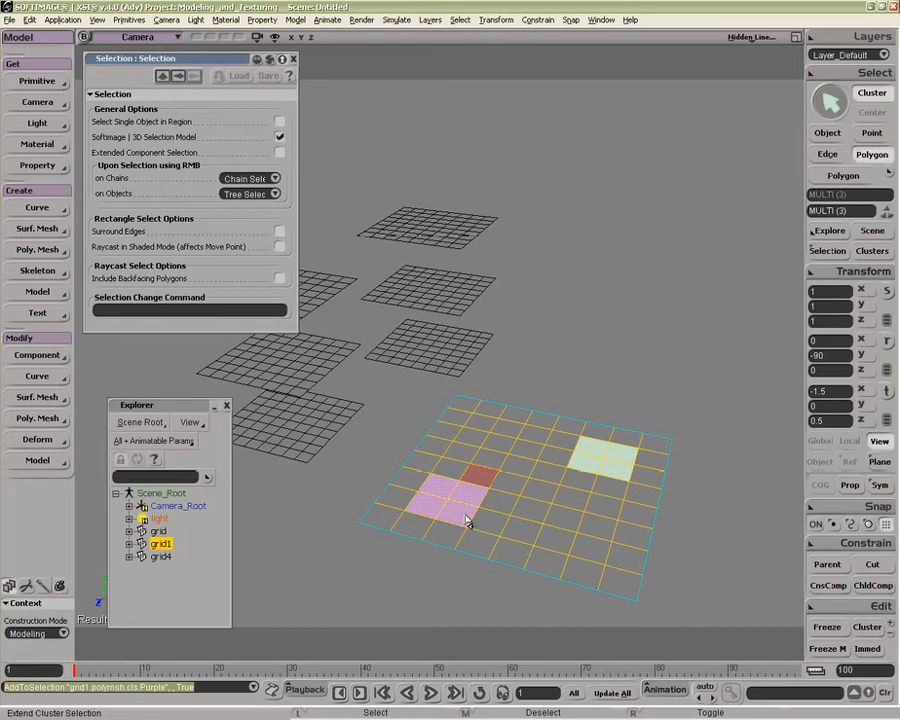
left_click(868, 94)
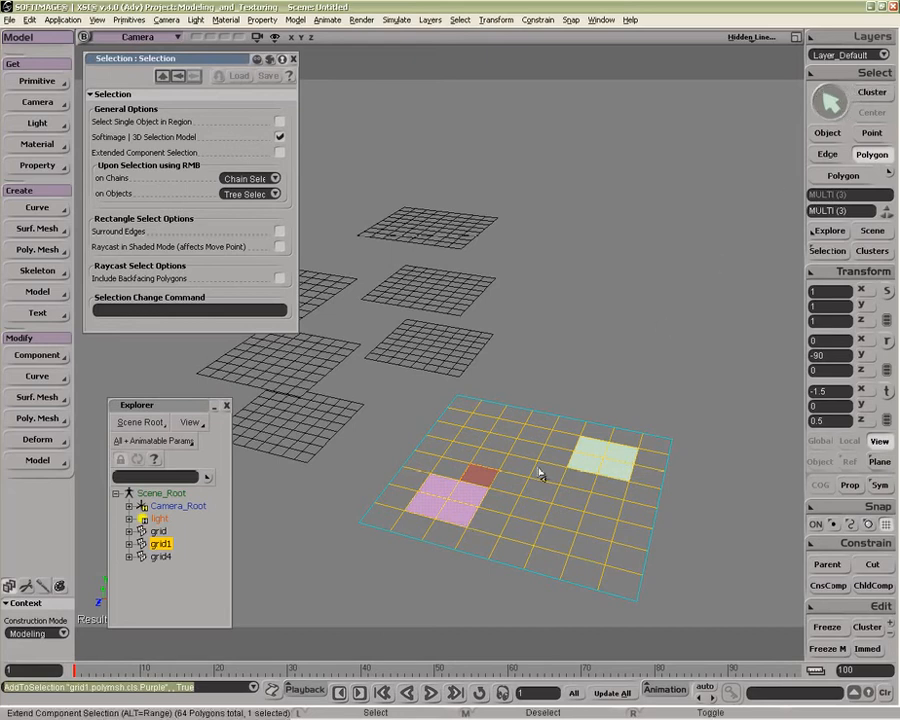
Add grid1's near corner polygon, deselect the polygon beside the Purple cluster, and paint a looping run toward the far corner.
left_click(618, 580, "shift")
middle_click(480, 475)
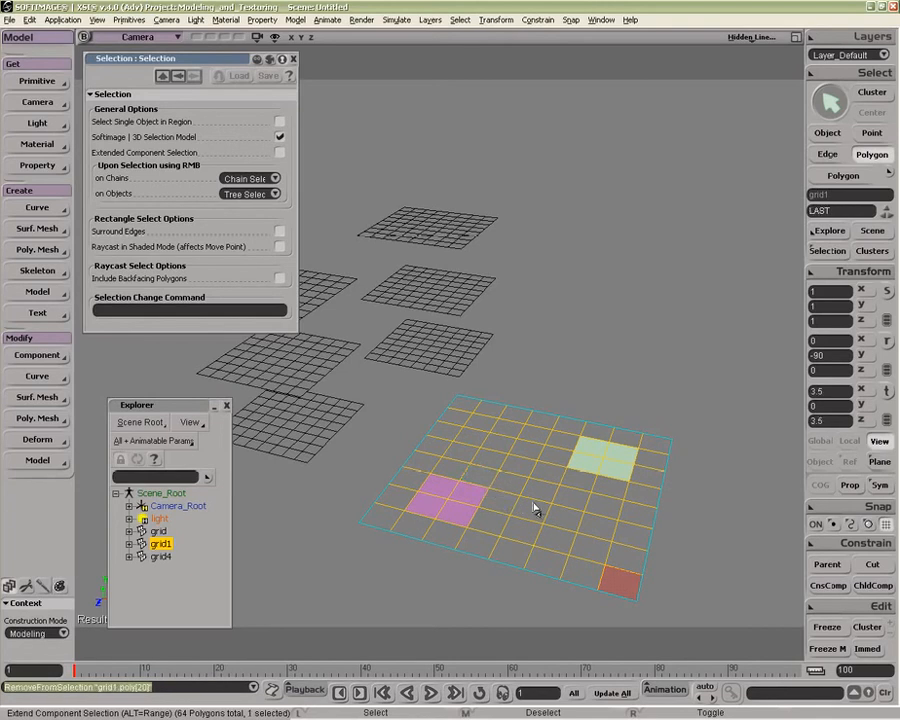
key("p")
mouse_move(553, 467)
left_mouse_down()
mouse_move(482, 550)
mouse_move(420, 480)
mouse_move(420, 382)
mouse_move(400, 400)
mouse_move(510, 460)
mouse_move(591, 388)
mouse_move(422, 500)
mouse_move(342, 482)
mouse_move(392, 473)
left_mouse_up()
Deselect and re-add grid1's near corner polygon, deselect it again, and clear the whole selection.
key("z")
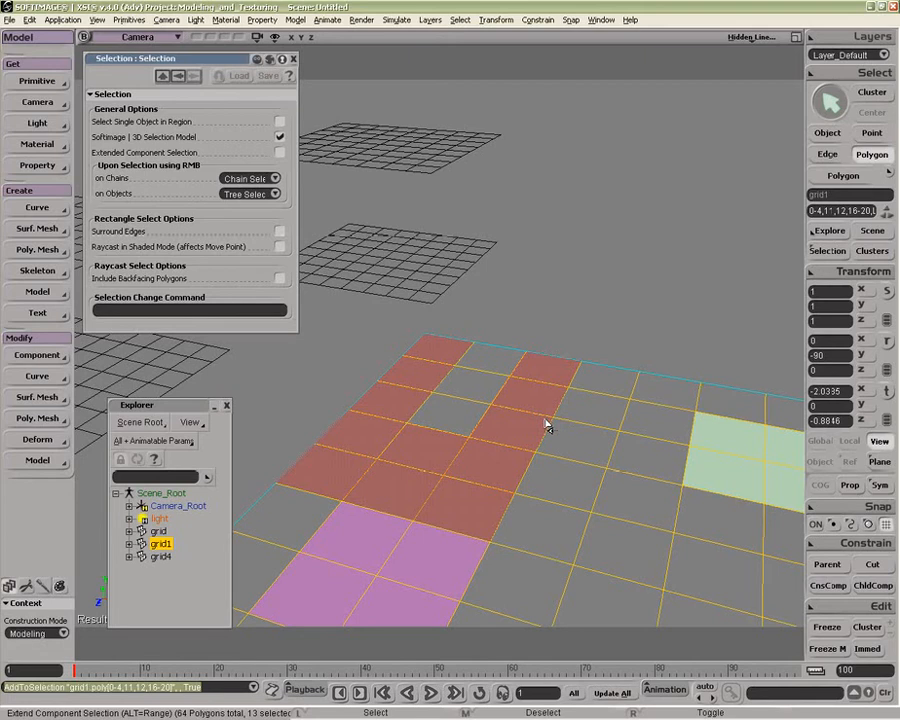
key("f")
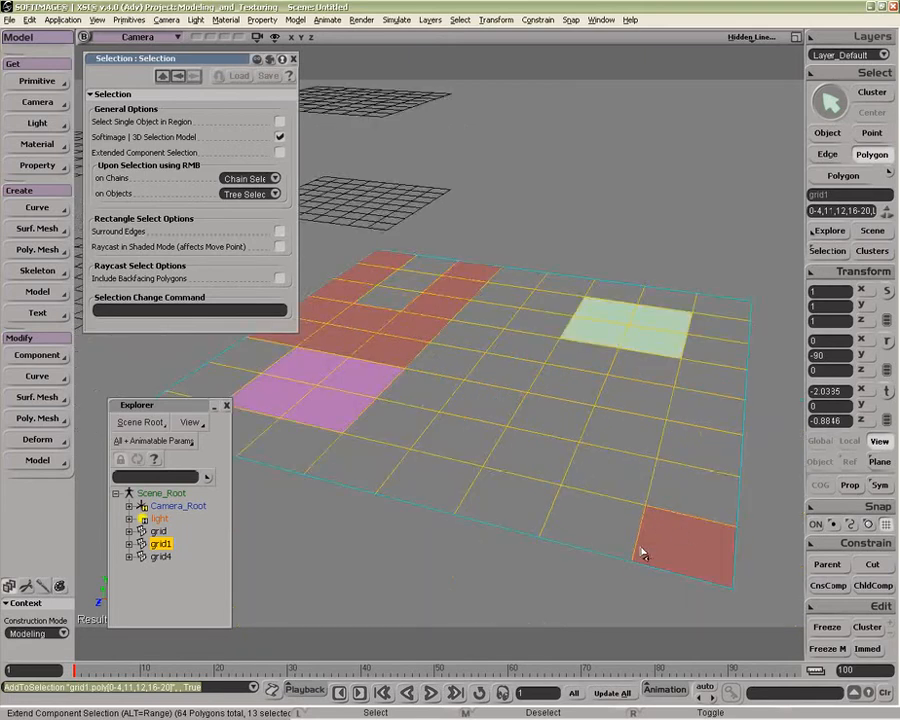
middle_click(695, 559)
left_click(686, 565, "shift")
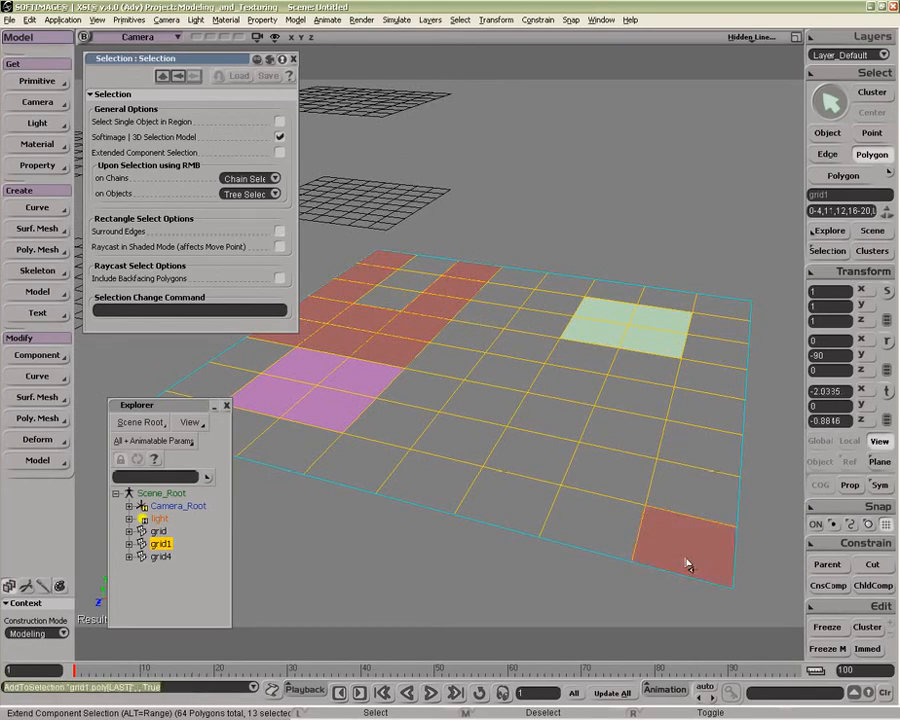
middle_click(687, 565)
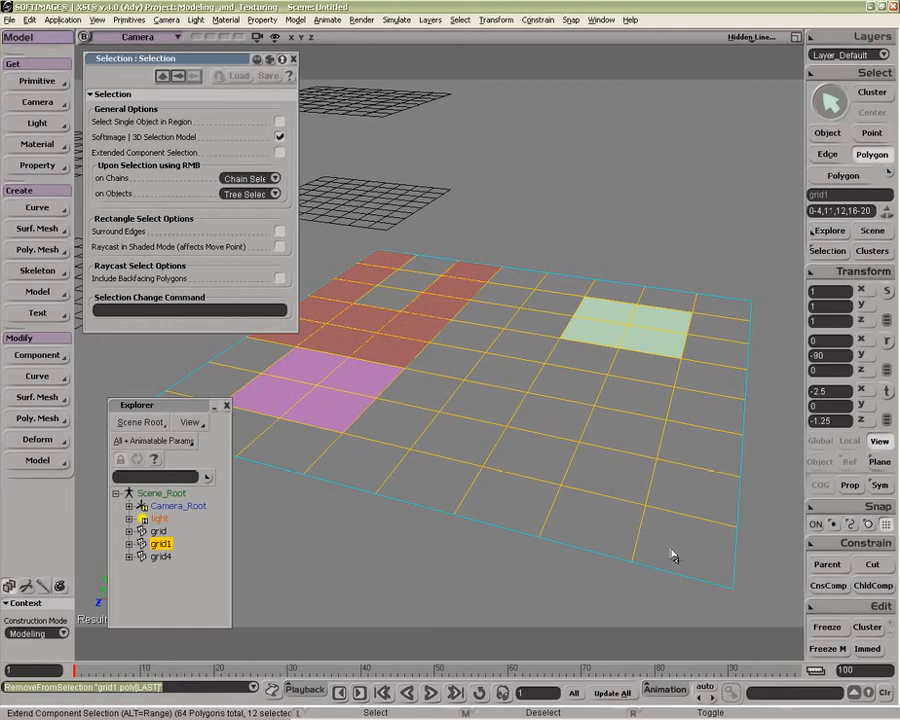
key("ctrl+shift+a")
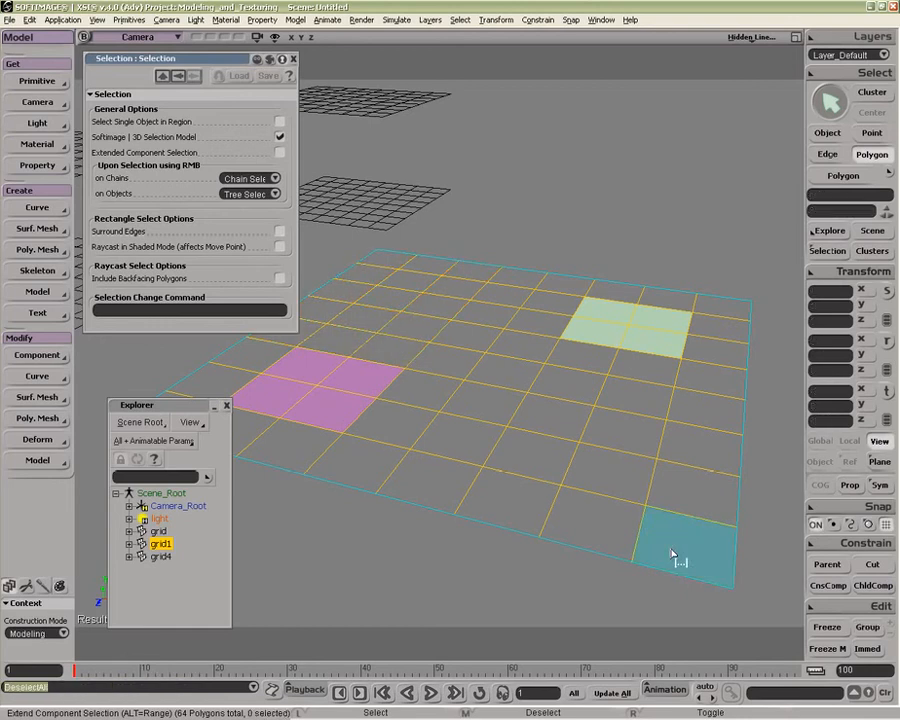
Apply Deselect All Using Filter, select grid1's near corner polygon and its neighbour, and open the list of selected components for editing.
left_click(840, 75)
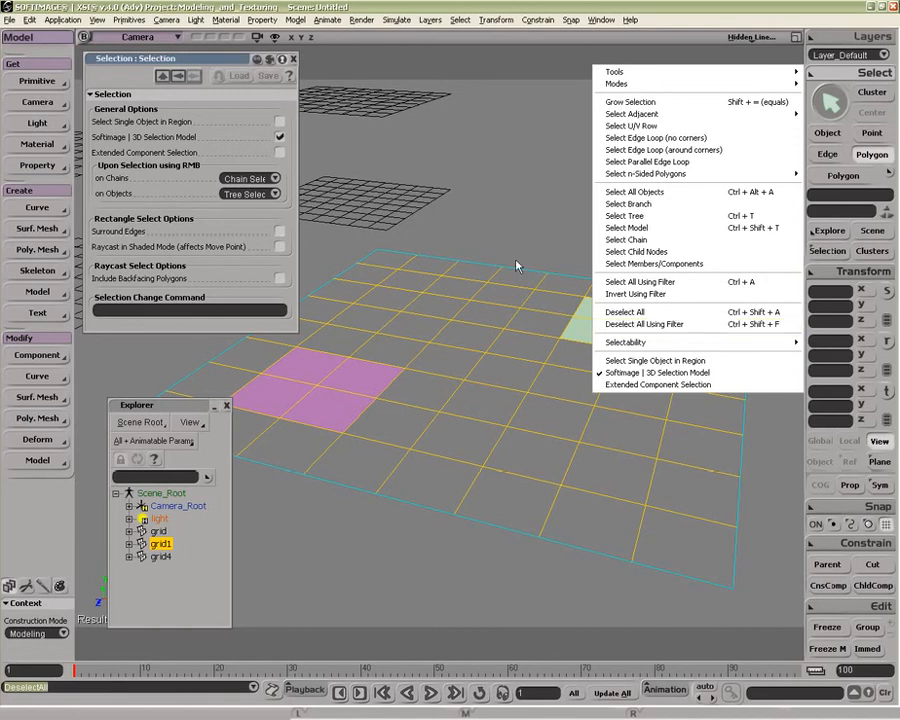
left_click(679, 325)
left_click(659, 509, "shift")
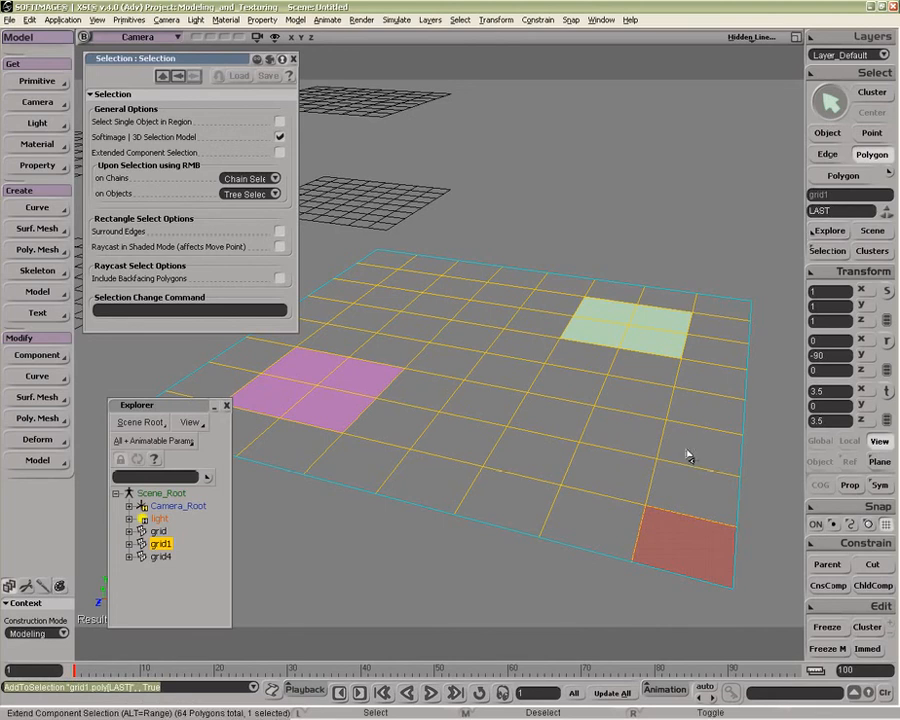
left_click(689, 494, "shift")
left_click(861, 212)
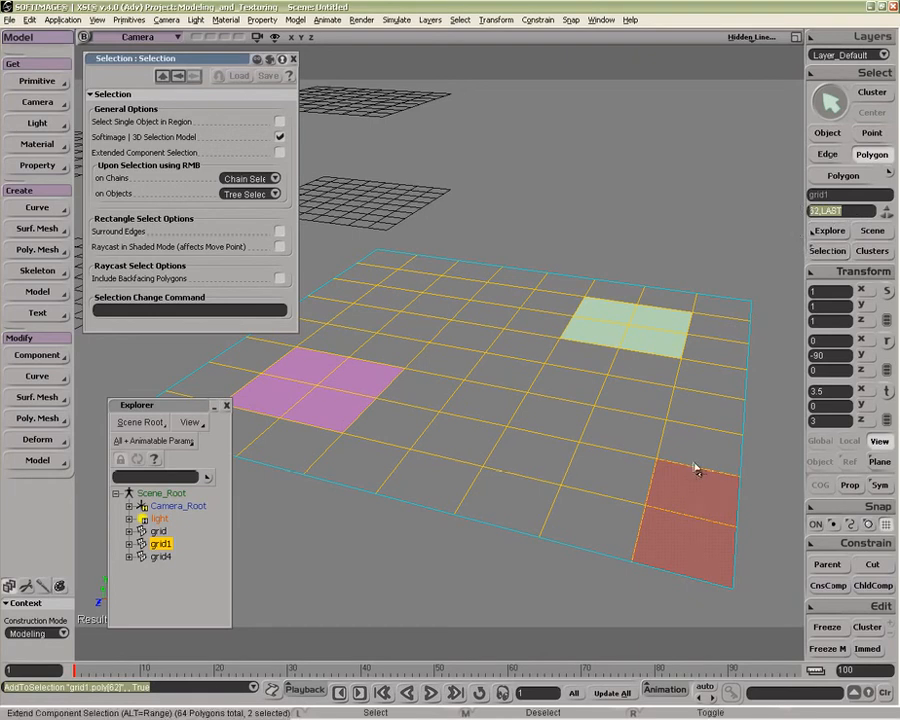
Deselect grid1's two near corner polygons, and switch the selection preferences from Softimage | 3D Selection Model to Extended Component Selection.
middle_click(680, 542)
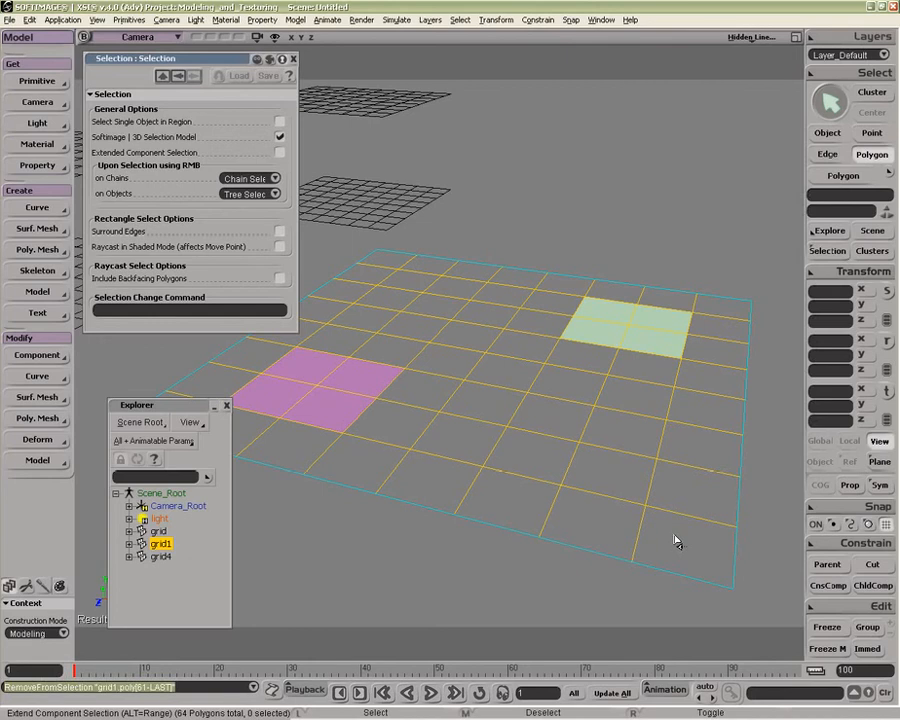
left_click(281, 138)
left_click(281, 138)
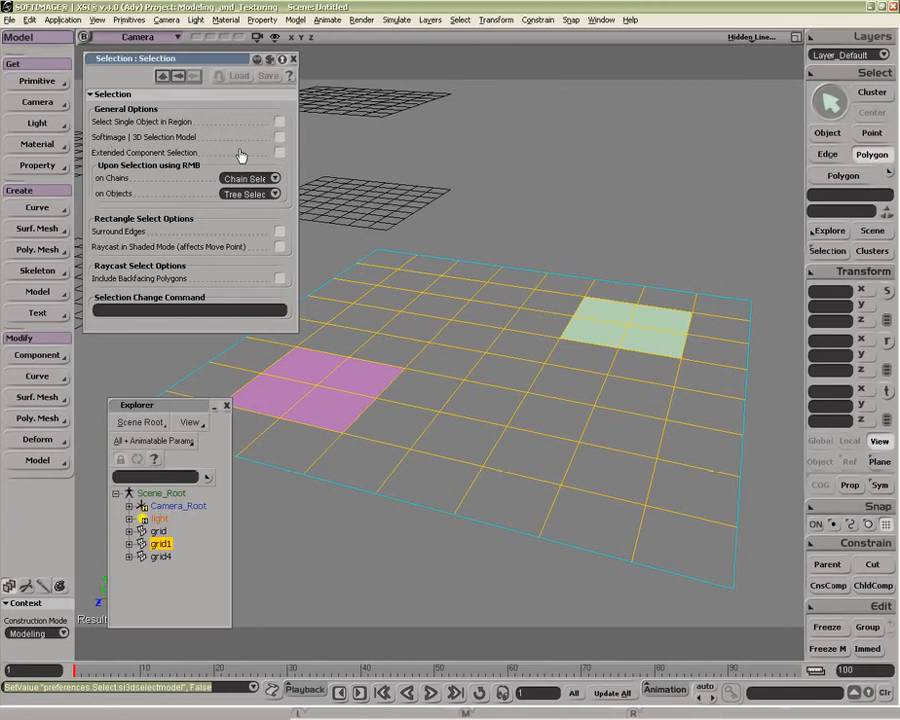
left_click(281, 153)
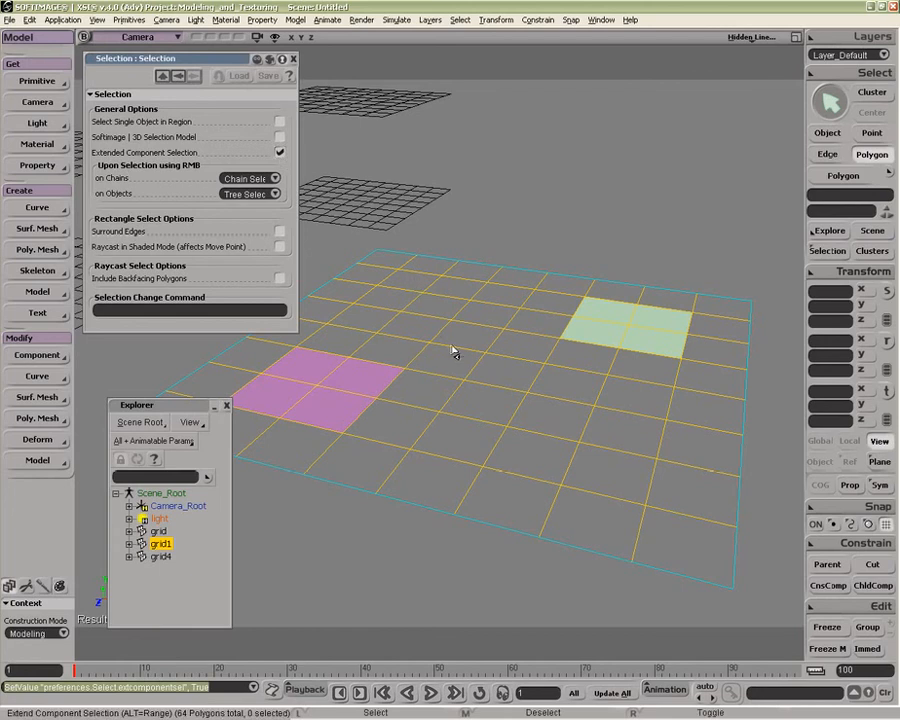
Paint-select the run of polygons between grid1's Purple and Green clusters, and paint over it again to deselect it.
left_click_drag(501, 338, 526, 409)
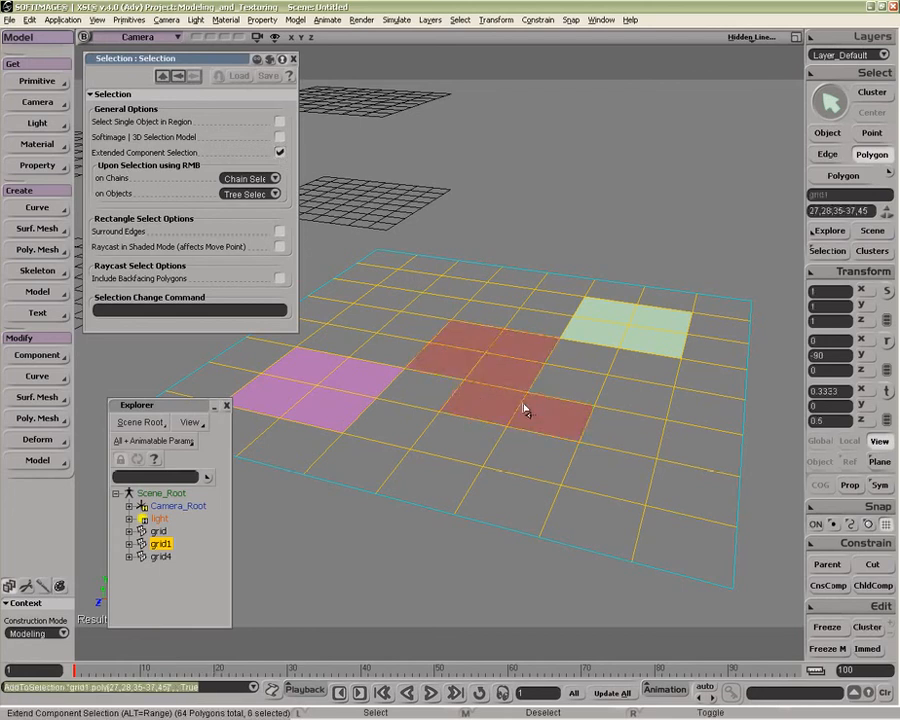
mouse_move(472, 354)
middle_mouse_down()
mouse_move(480, 345)
mouse_move(494, 394)
mouse_move(538, 424)
middle_mouse_up()
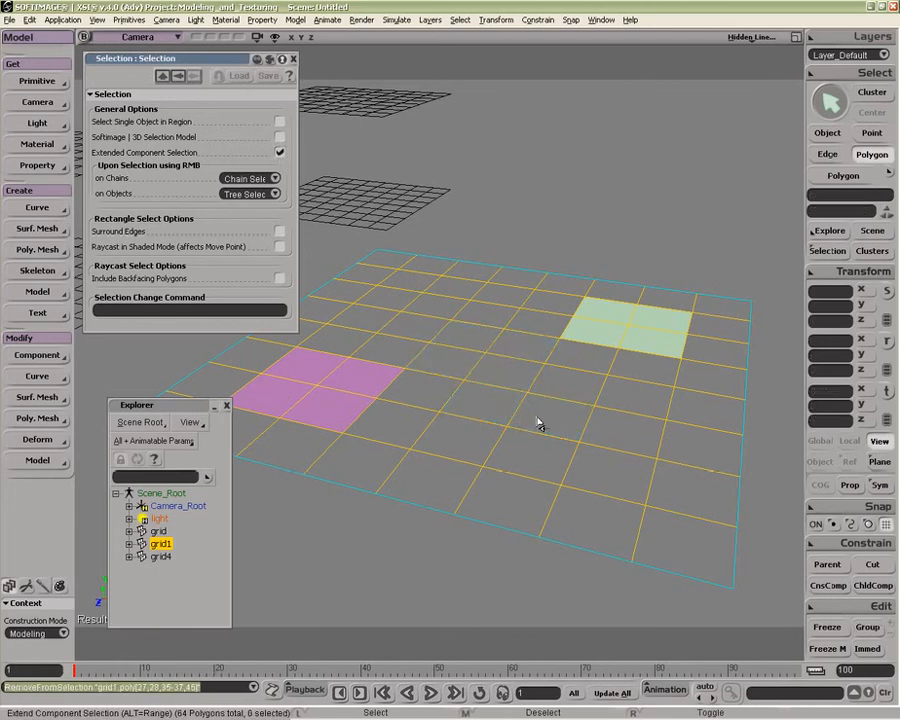
Return to object selection, select single grids in the grid4 stack, and branch-select grid5 and grid2 in turn.
key("space")
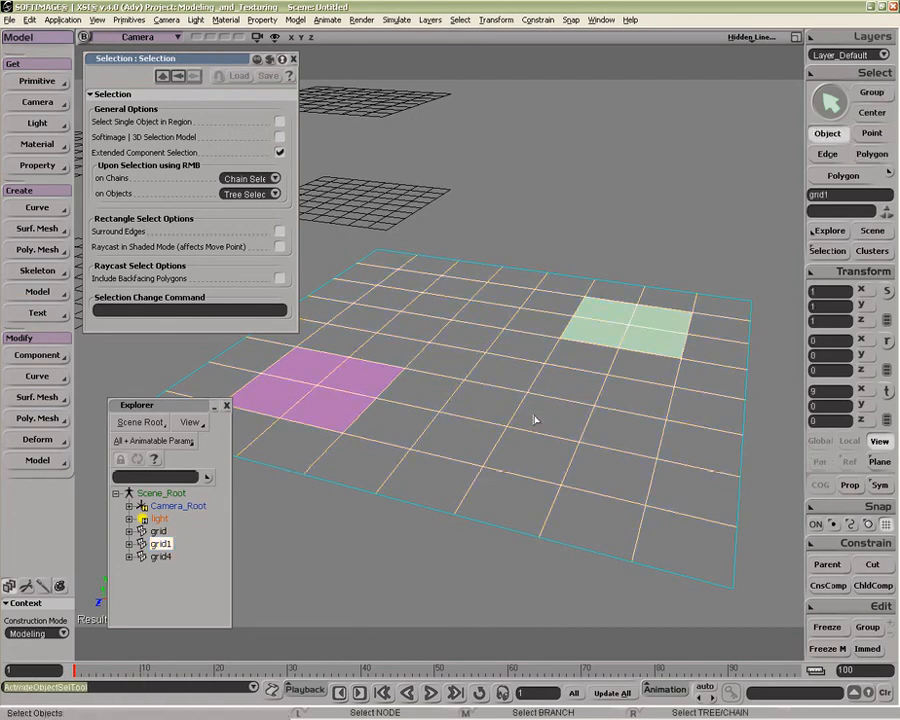
key("a")
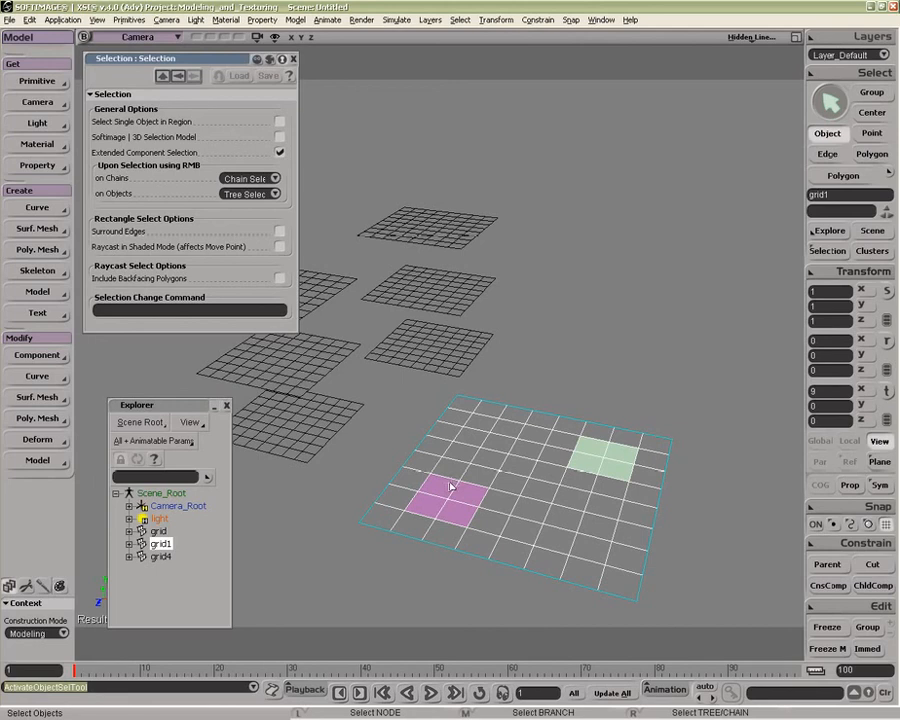
left_click(432, 351)
left_click(462, 297)
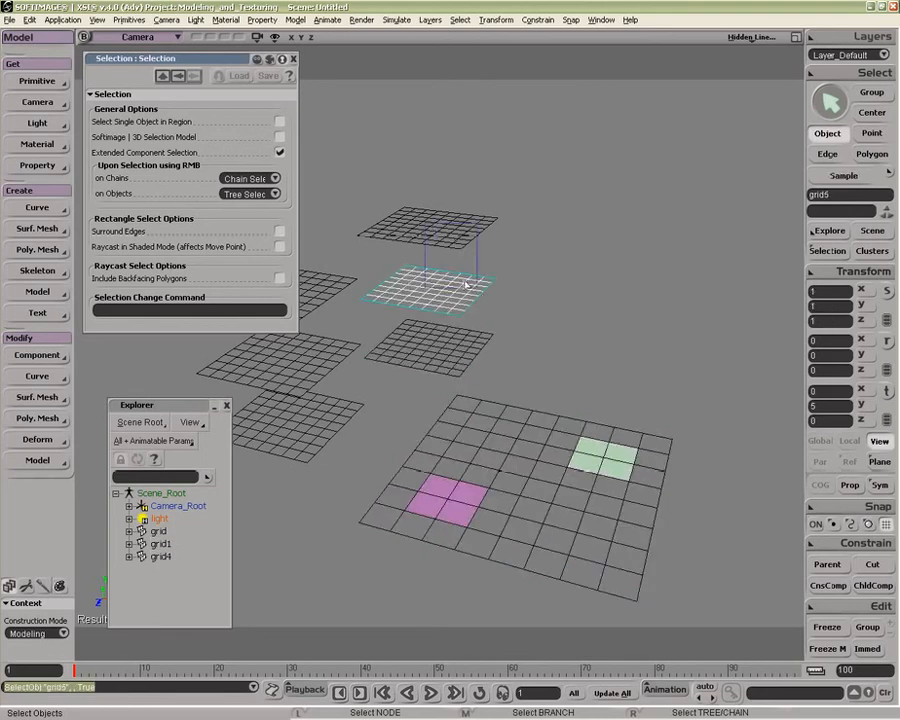
middle_click(464, 304)
middle_click(288, 362)
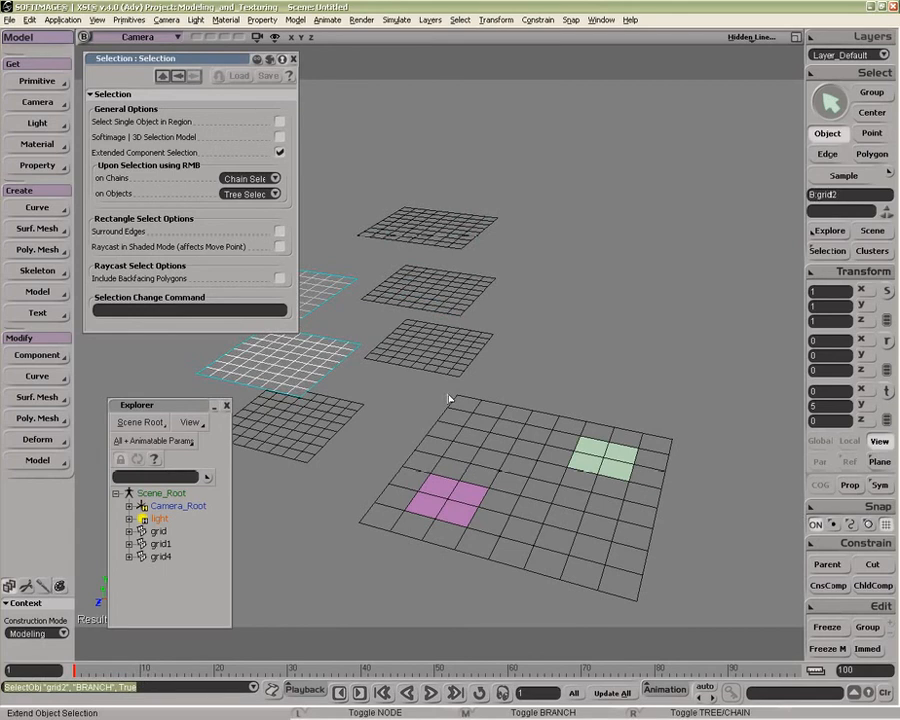
Add grid6 and grid5 to the selection as nodes, and toggle grid5 as a branch.
key("shift")
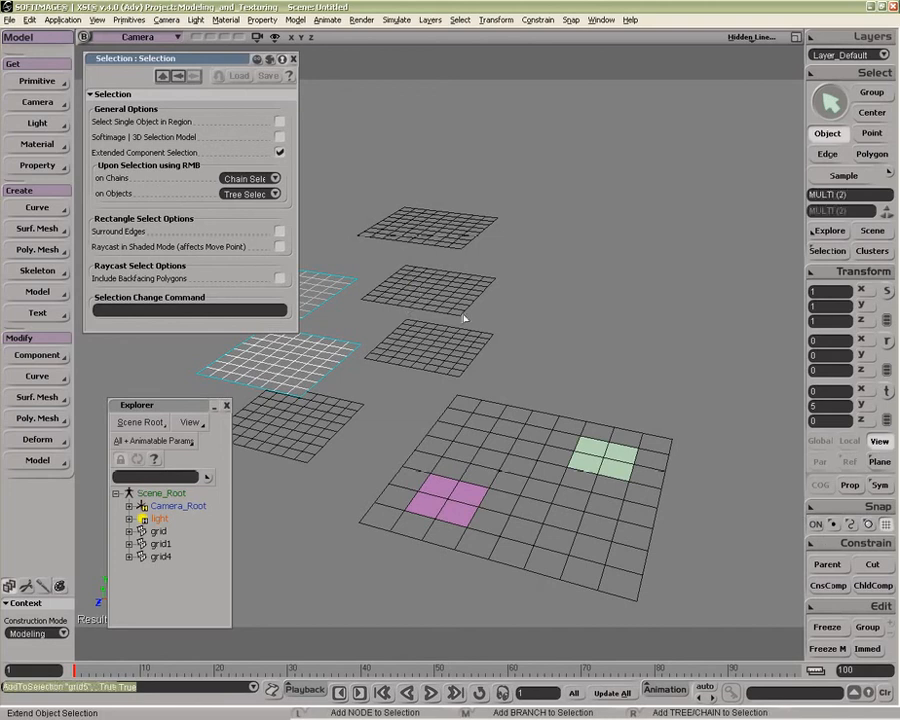
left_click(440, 228, "shift")
left_click(452, 290, "shift")
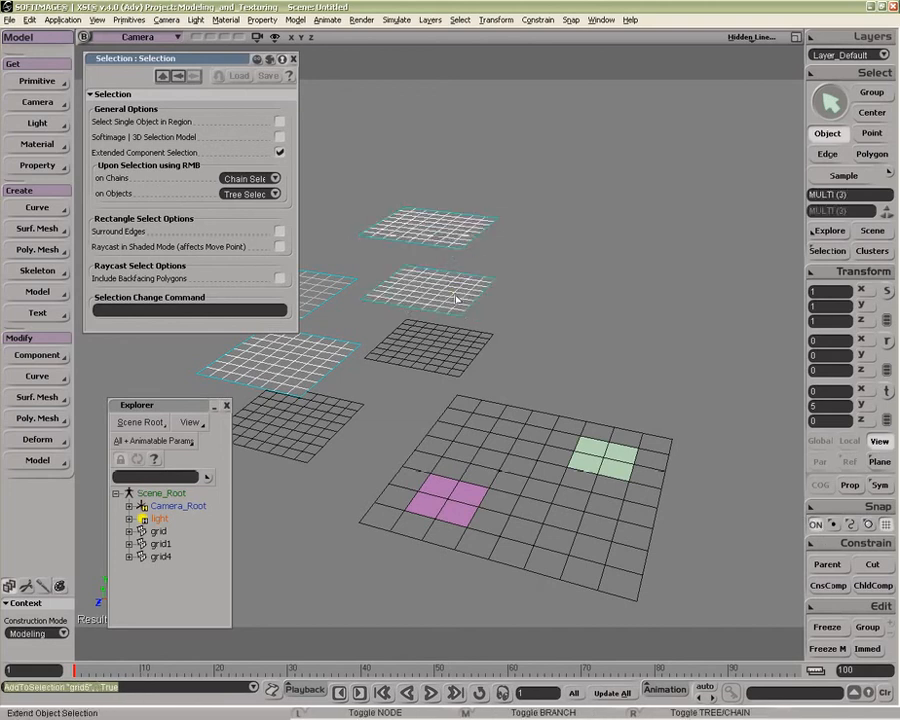
middle_click(487, 313, "ctrl")
middle_click(478, 290, "ctrl")
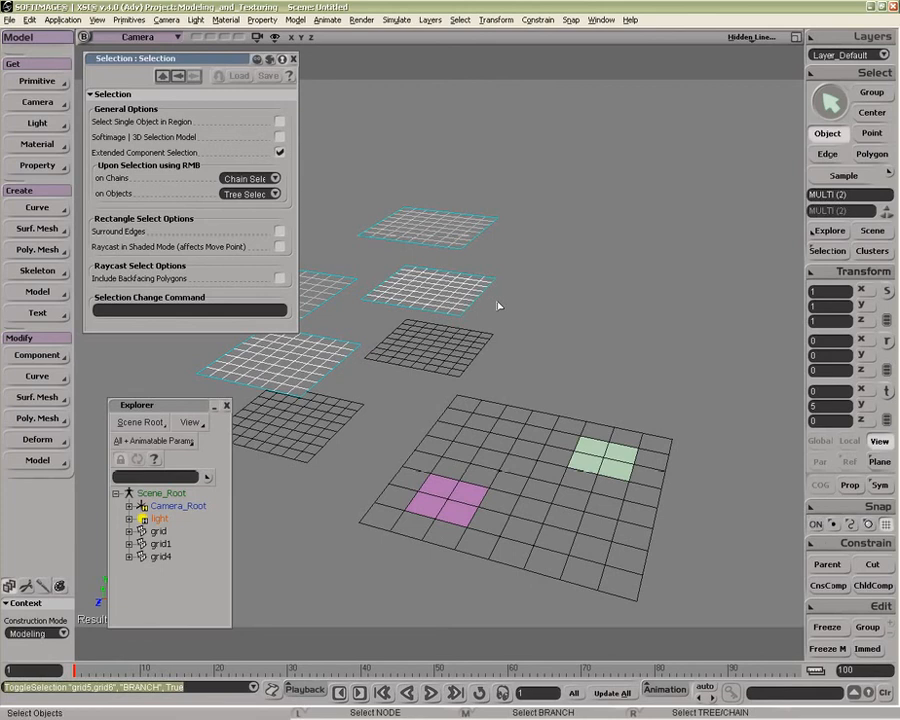
Select grid1, paint a polygon run from its far edge toward the middle, and add its near corner and a near-edge polygon.
left_click(503, 417)
key("u")
mouse_move(503, 416)
left_mouse_down()
mouse_move(488, 466)
mouse_move(532, 478)
left_mouse_up()
left_click(623, 582)
left_click(514, 551)
Add grid1's Green and Purple clusters to the polygon selection with the cluster filter.
key("p")
left_click_drag(546, 526, 485, 476)
key("z")
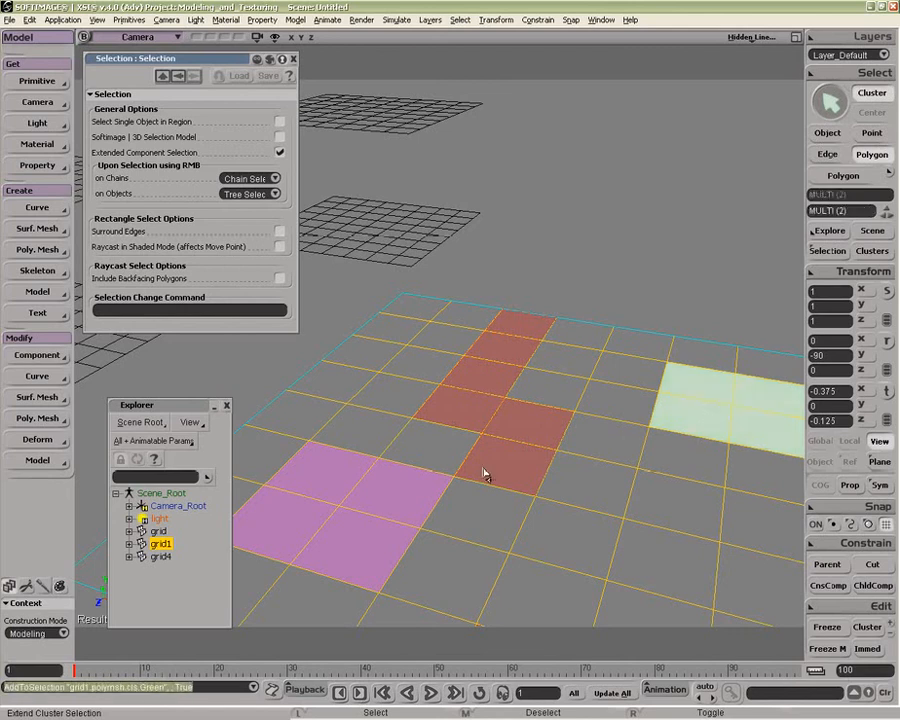
left_click(374, 533)
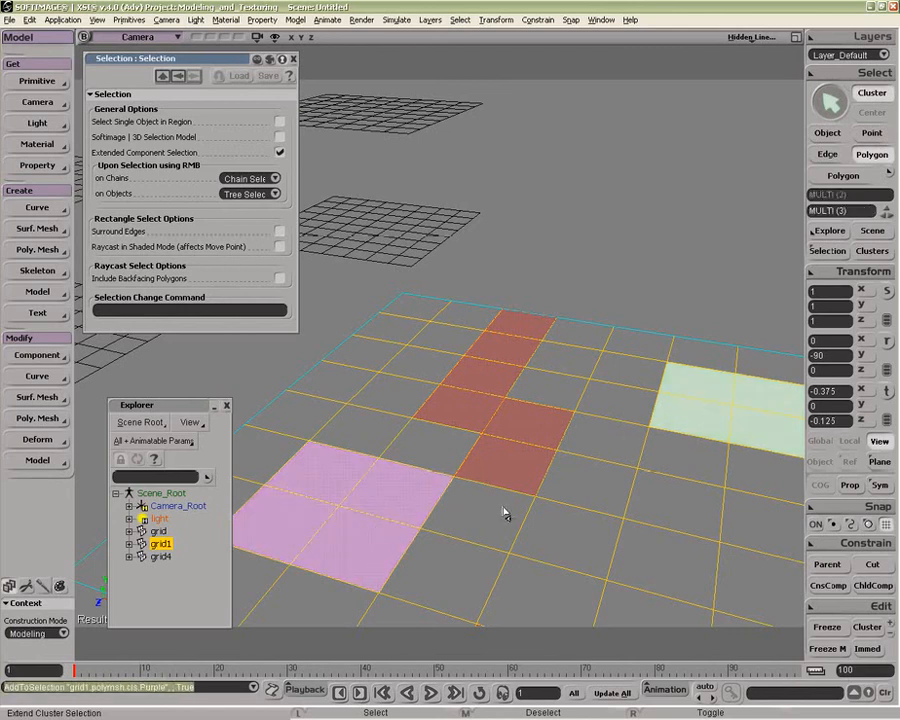
scroll(552, 362, "down", 5)
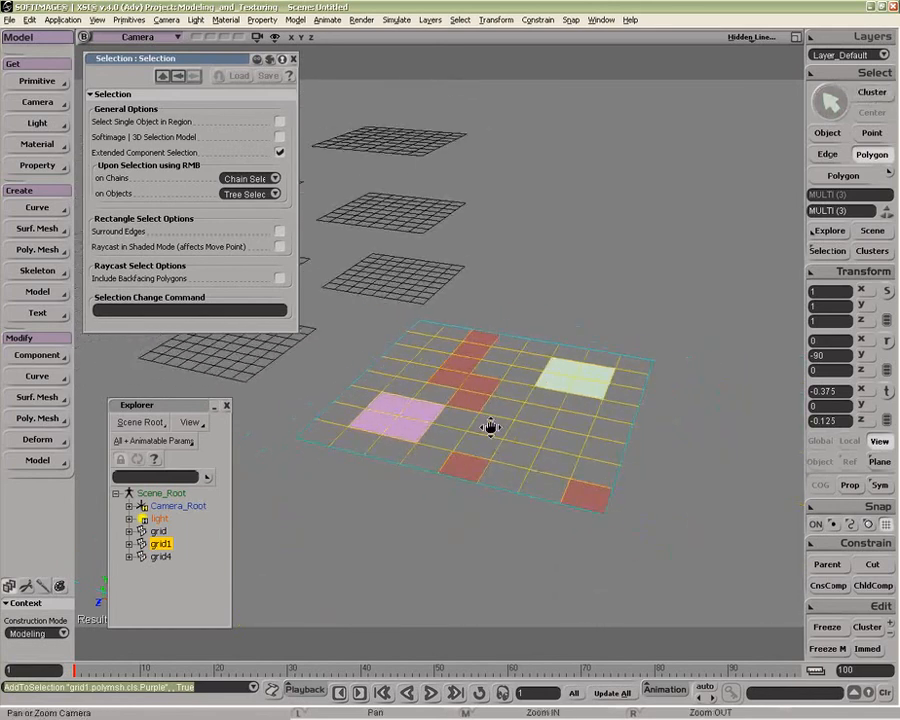
left_click_drag(492, 428, 518, 470)
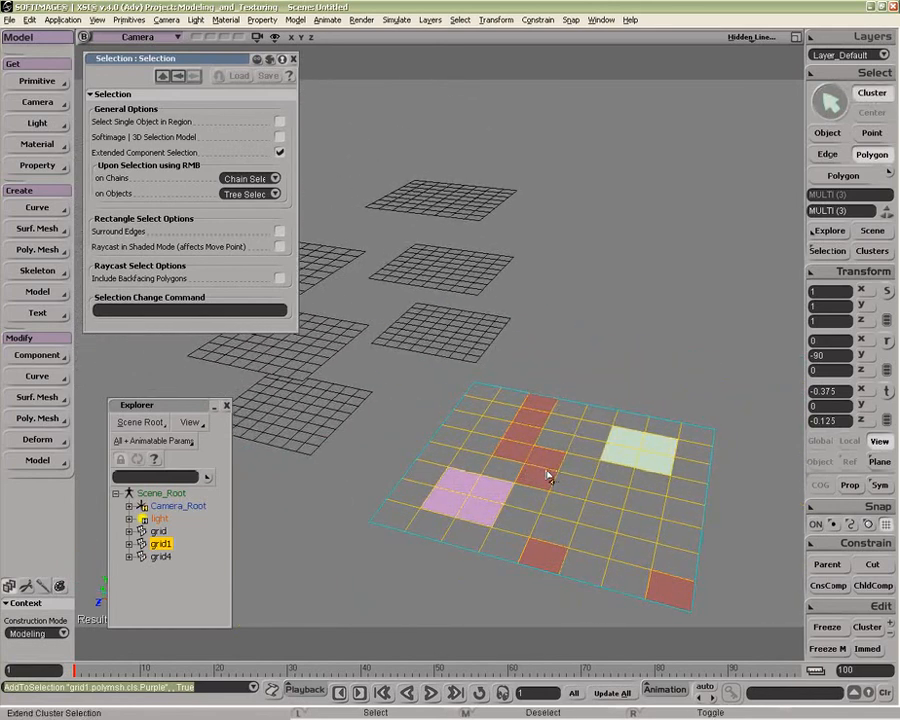